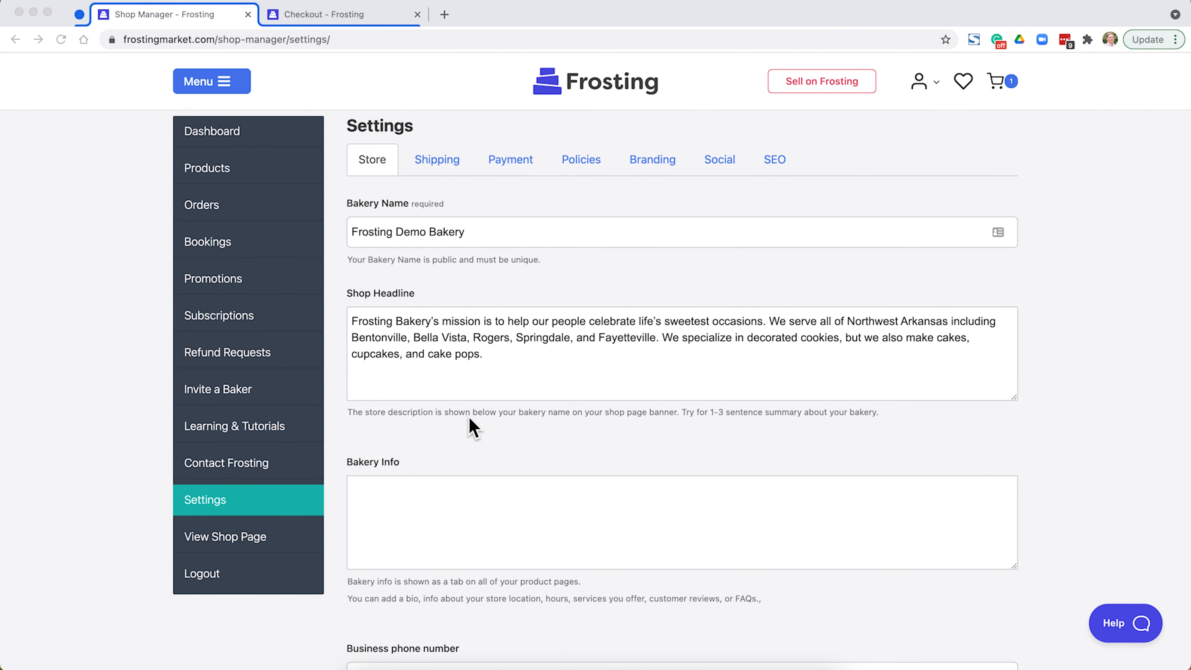
Add a shipping table named Local Delivery in the shop's shipping settings and set its region to United States (US).
{"action": "left_click", "coordinate": [446, 162]}
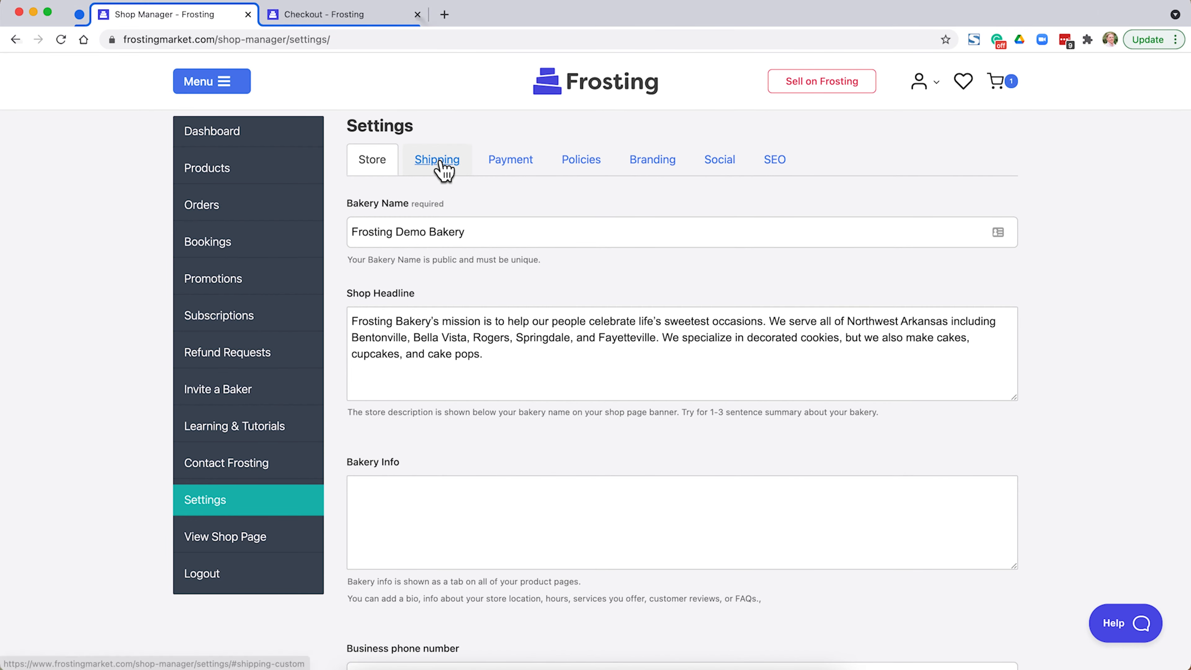
{"action": "left_click", "coordinate": [446, 165]}
{"action": "mouse_move", "coordinate": [439, 279]}
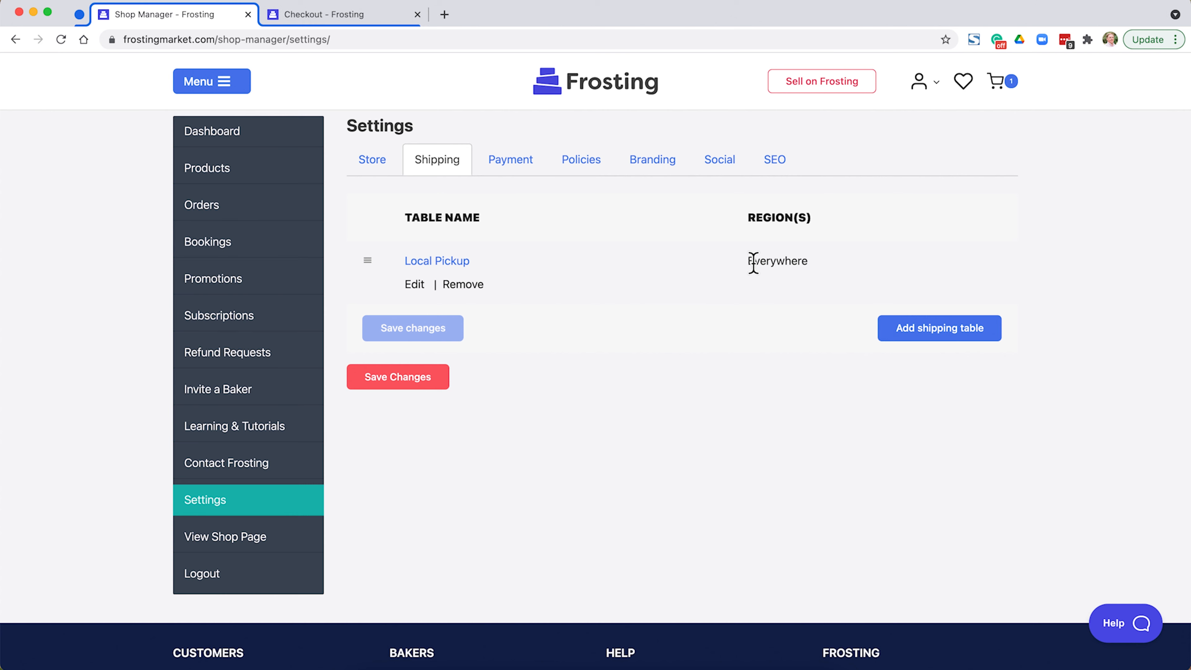
{"action": "left_click", "coordinate": [921, 332]}
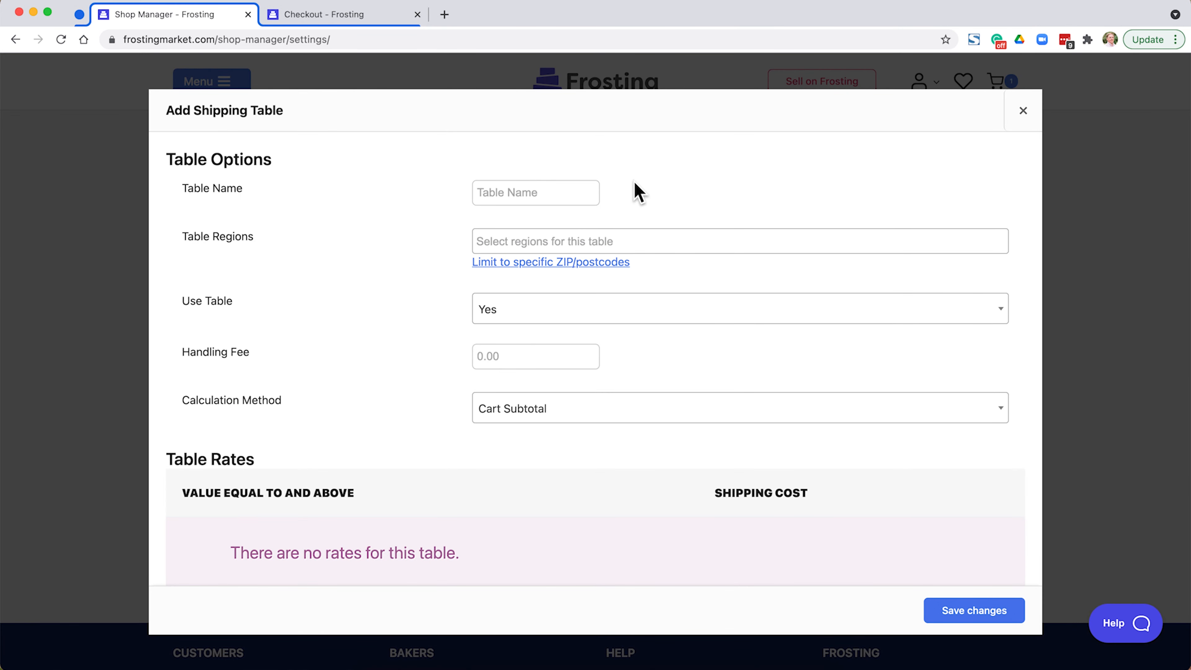
{"action": "left_click", "coordinate": [583, 190]}
{"action": "type", "text": "Local Delivery"}
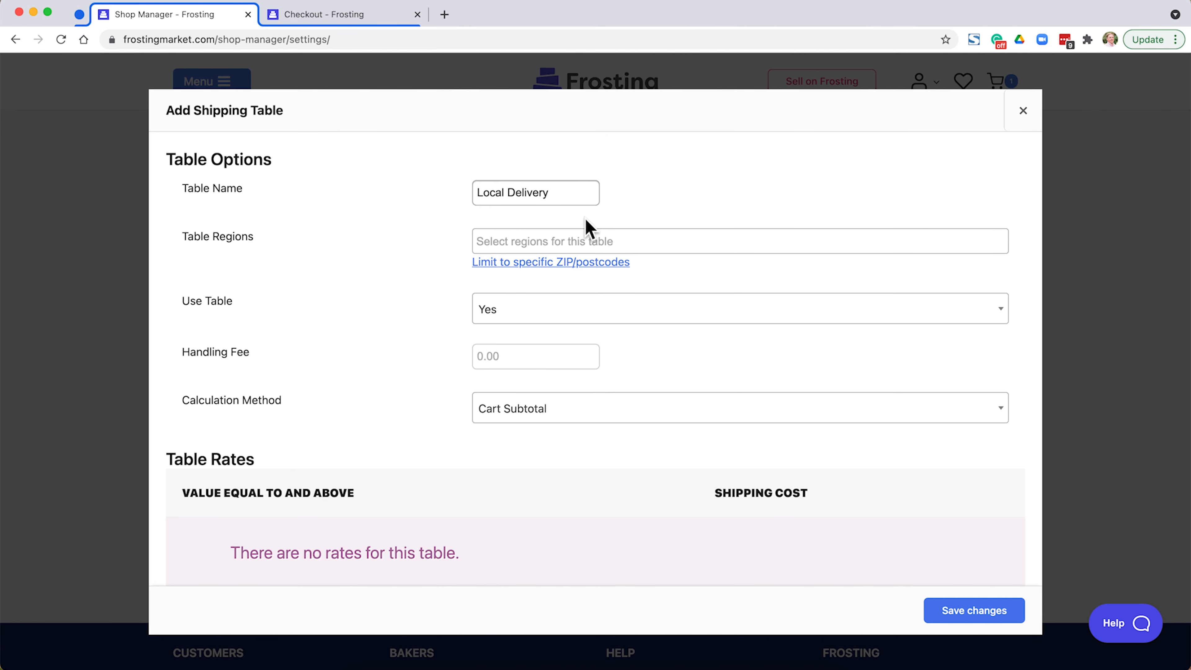
{"action": "left_click", "coordinate": [537, 235]}
{"action": "left_click", "coordinate": [538, 235]}
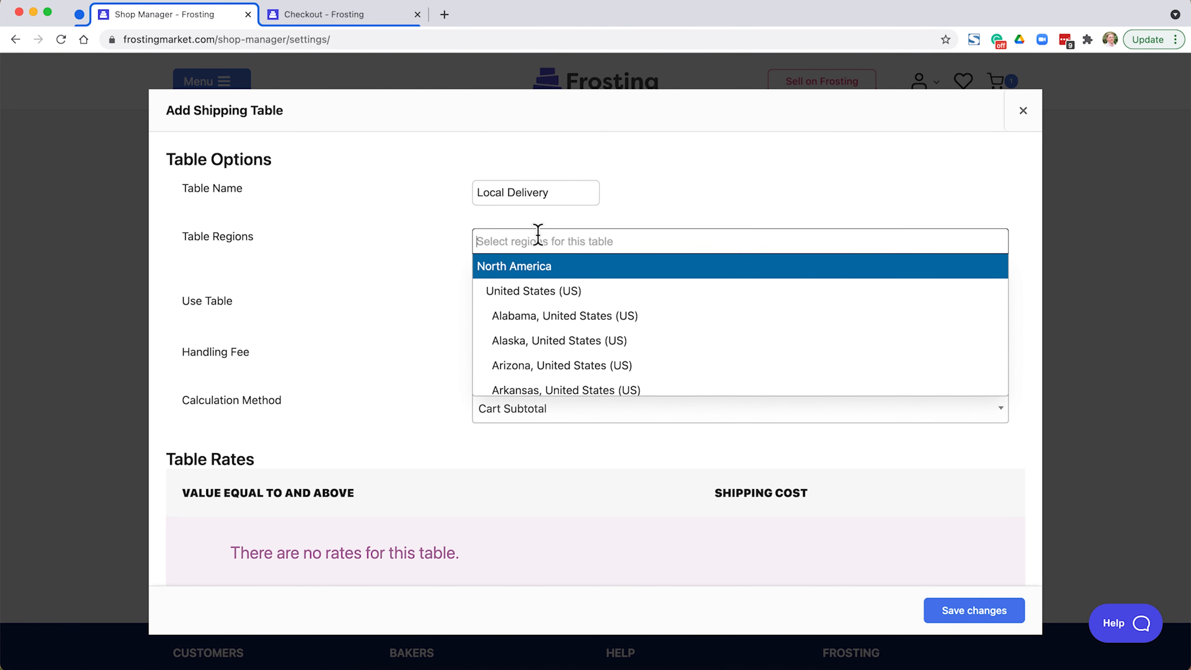
{"action": "left_click", "coordinate": [545, 290]}
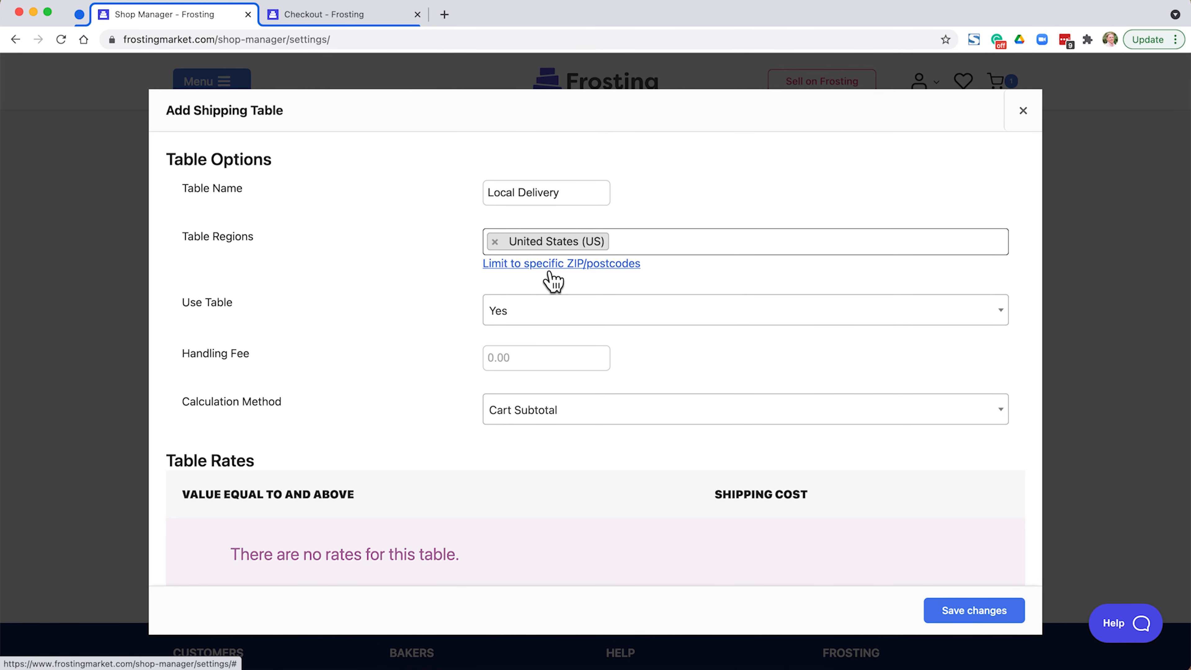
Limit the Local Delivery table to the postcodes 72712, 72713 and 72714, one per line.
{"action": "left_click", "coordinate": [552, 267]}
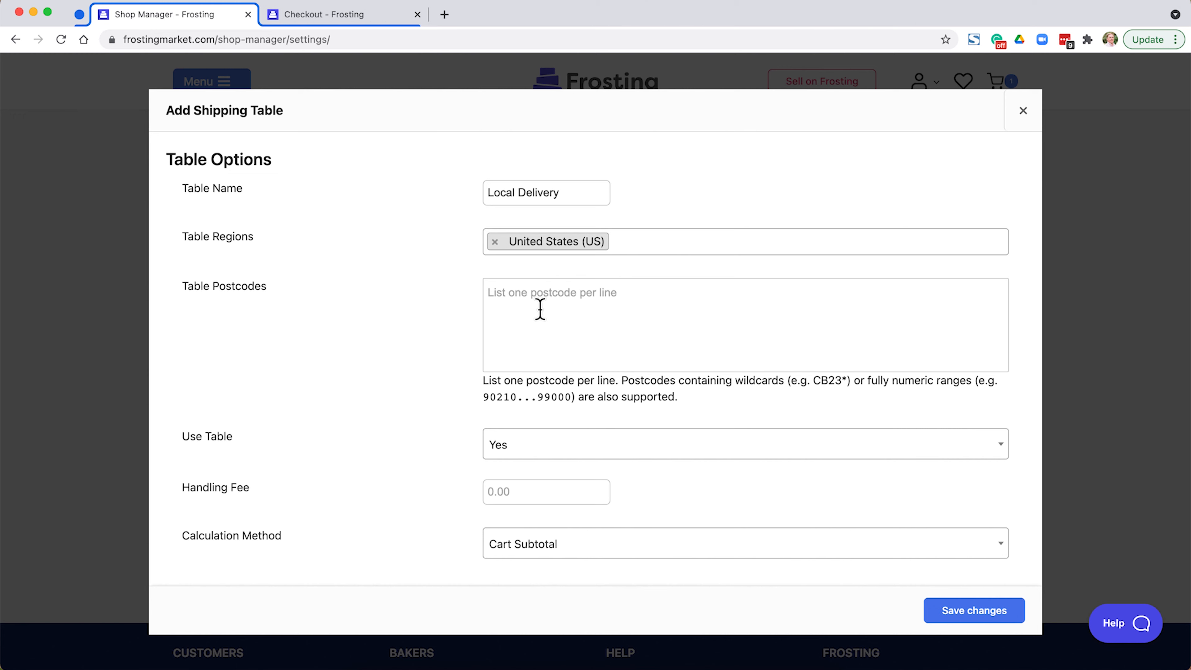
{"action": "left_click", "coordinate": [540, 310]}
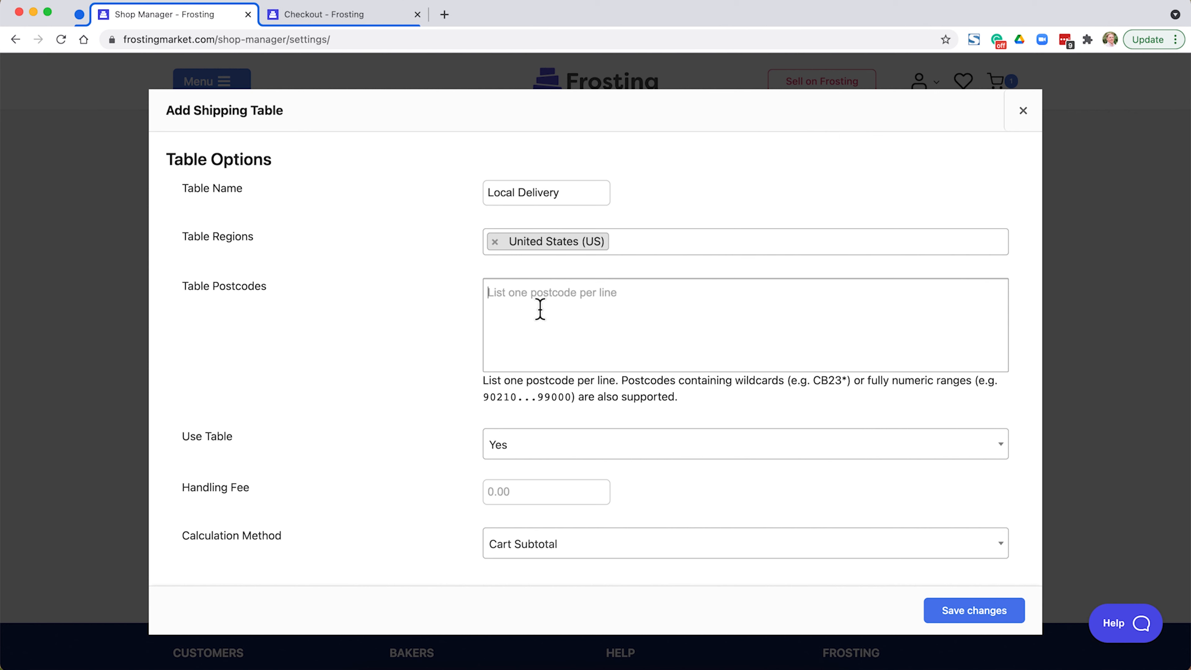
{"action": "type", "text": "72712 "}
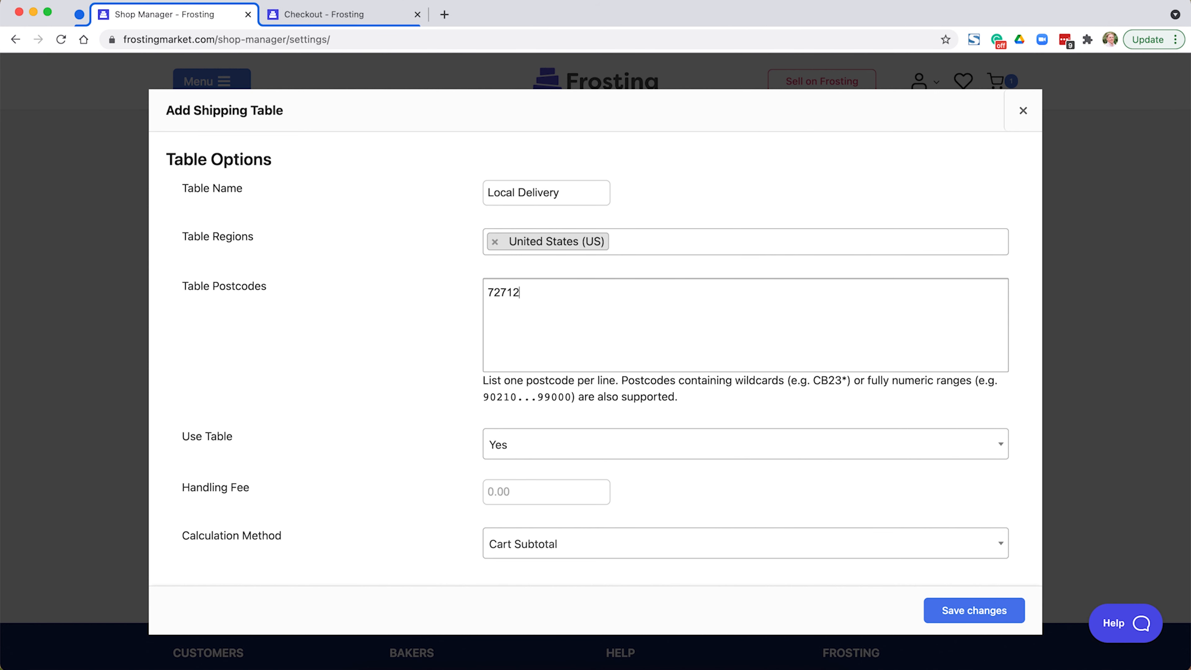
{"action": "type", "text": "72713"}
{"action": "key", "text": "Return"}
{"action": "type", "text": "72714"}
Add a $10 shipping rate for subtotals of $0 and above, and save the table and the store settings.
{"action": "scroll", "coordinate": [464, 382], "scroll_direction": "down", "scroll_amount": 3}
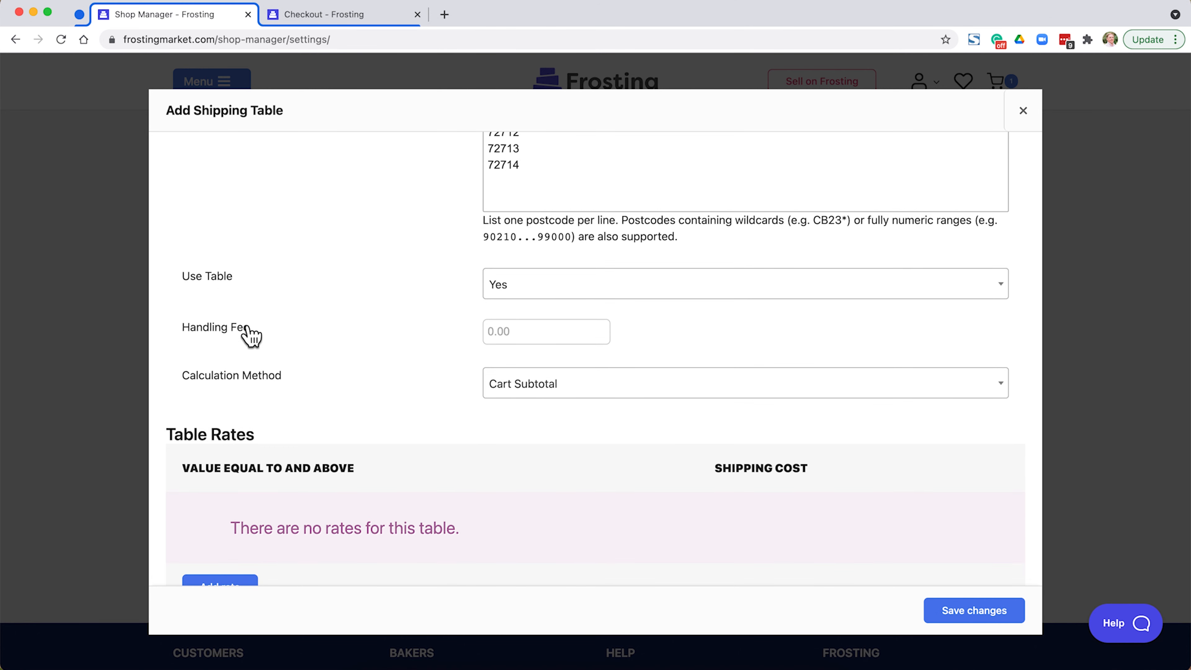
{"action": "scroll", "coordinate": [506, 338], "scroll_direction": "down", "scroll_amount": 2}
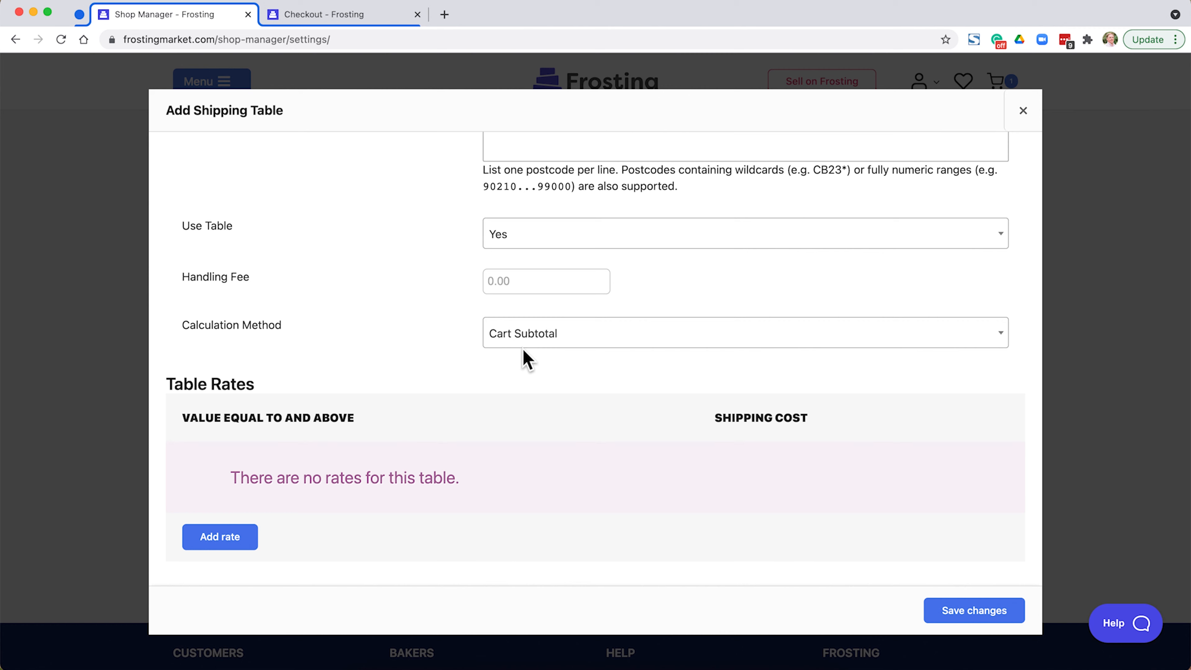
{"action": "left_click", "coordinate": [218, 539]}
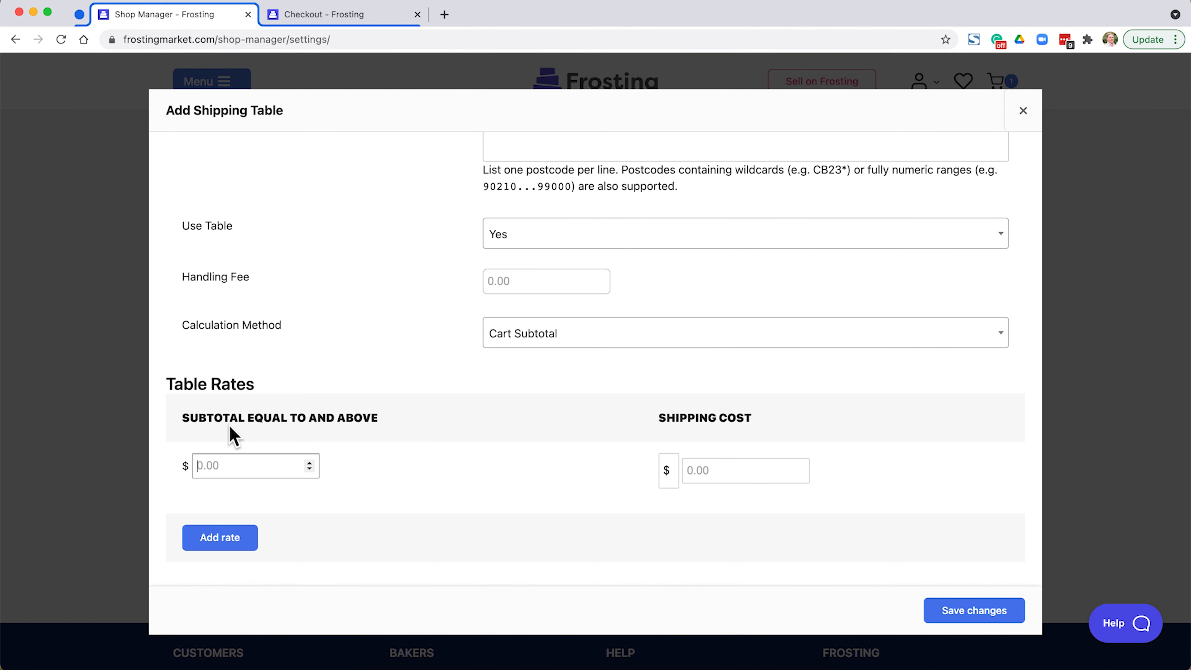
{"action": "left_click", "coordinate": [264, 467]}
{"action": "type", "text": "0"}
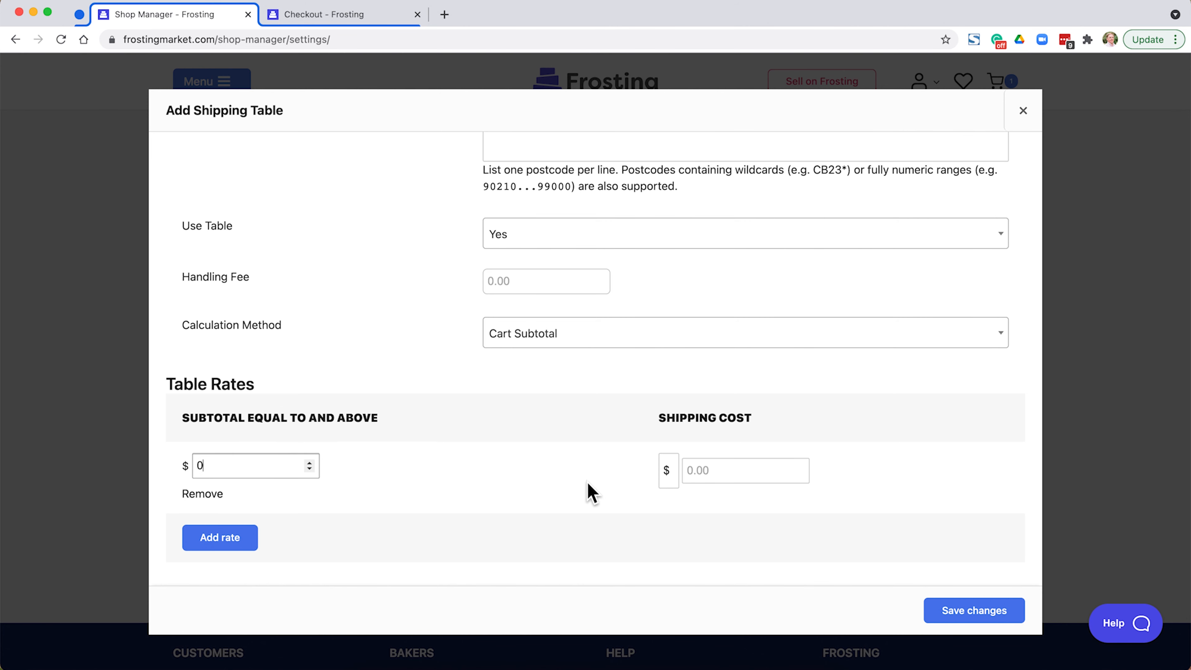
{"action": "left_click", "coordinate": [699, 470]}
{"action": "type", "text": "10"}
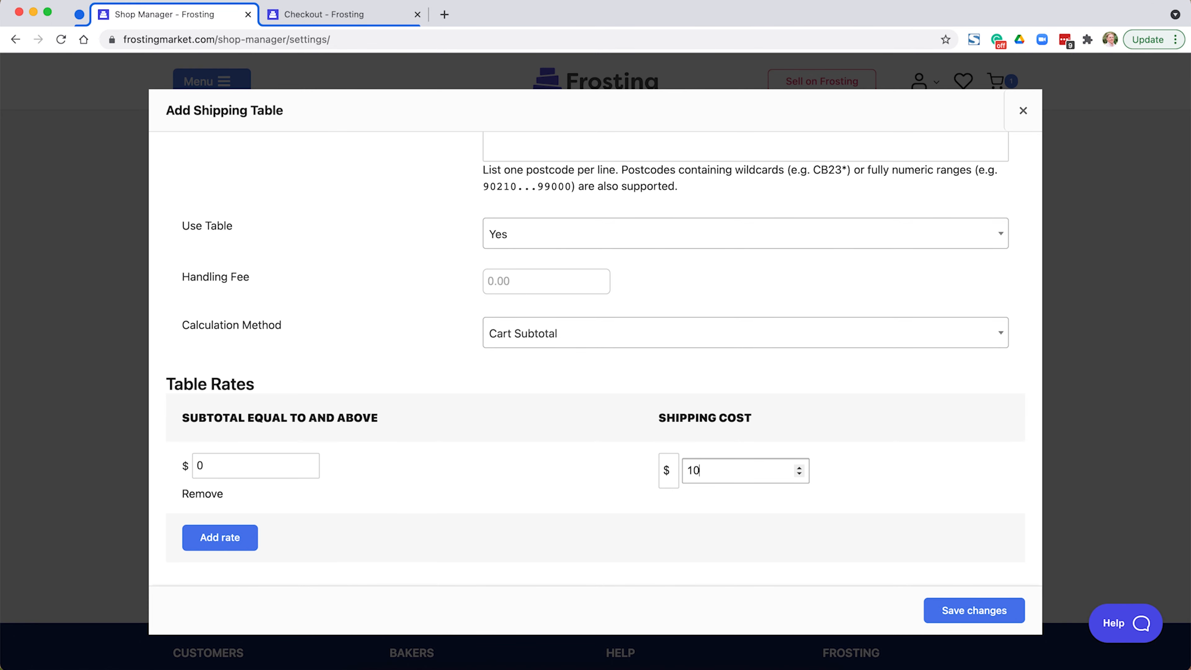
{"action": "left_click", "coordinate": [950, 612]}
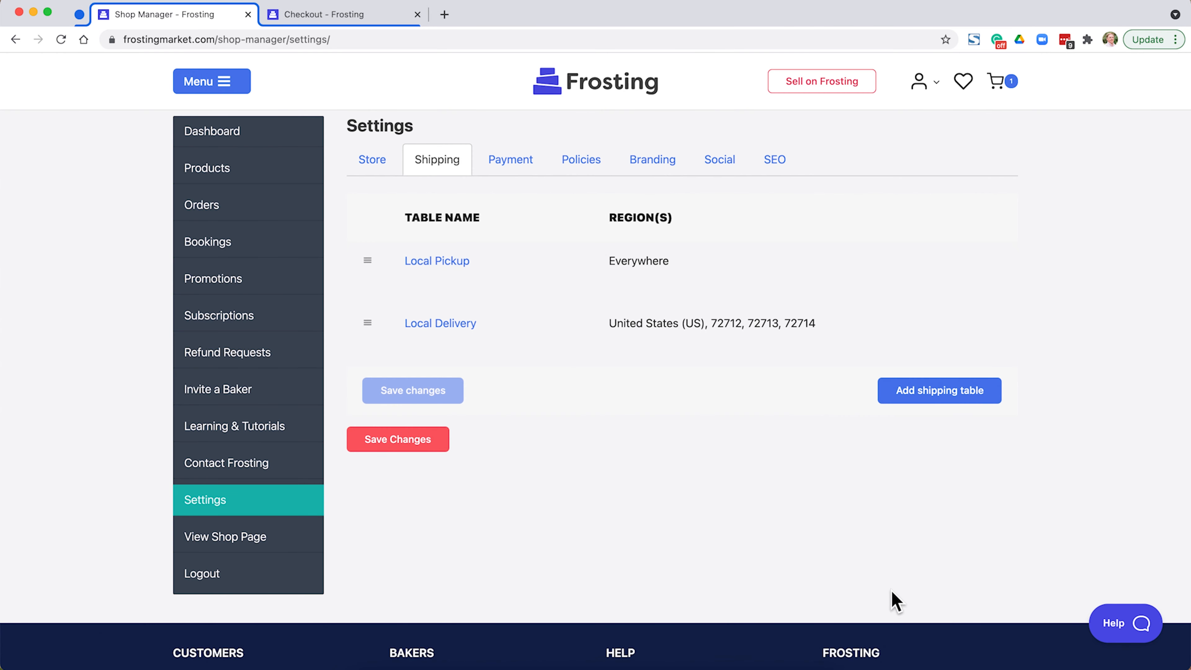
{"action": "left_click", "coordinate": [422, 441]}
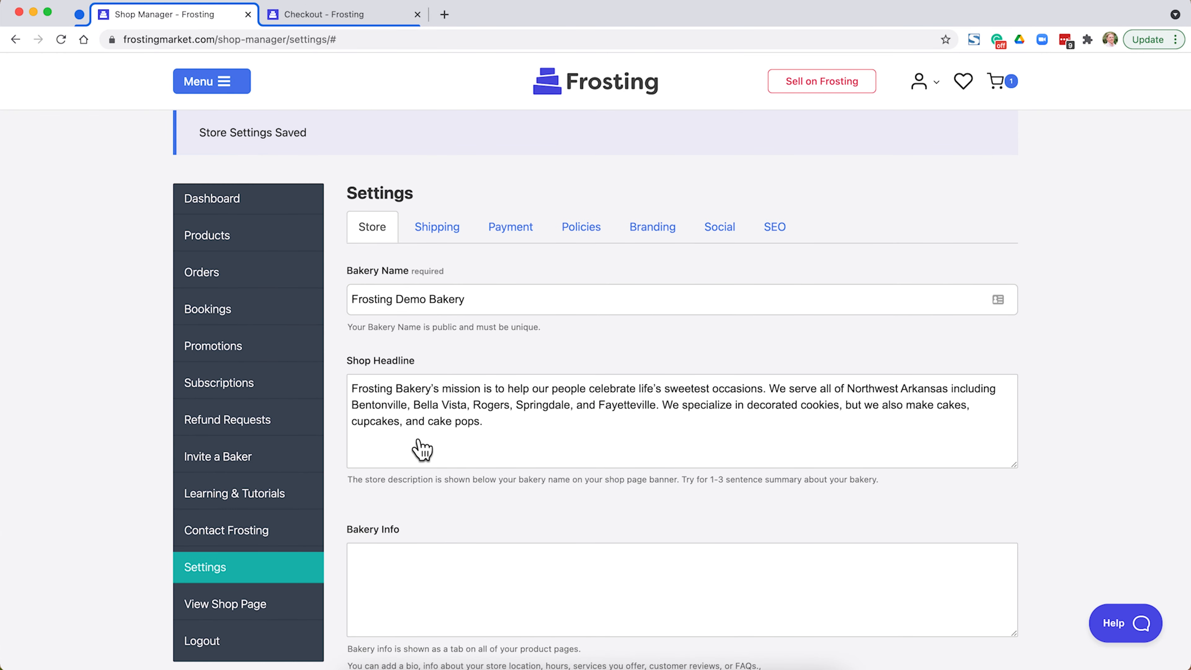
Switch to the open checkout page, continue with the existing Bentonville address and choose Local Delivery as the delivery option.
{"action": "key", "text": "ctrl+Tab"}
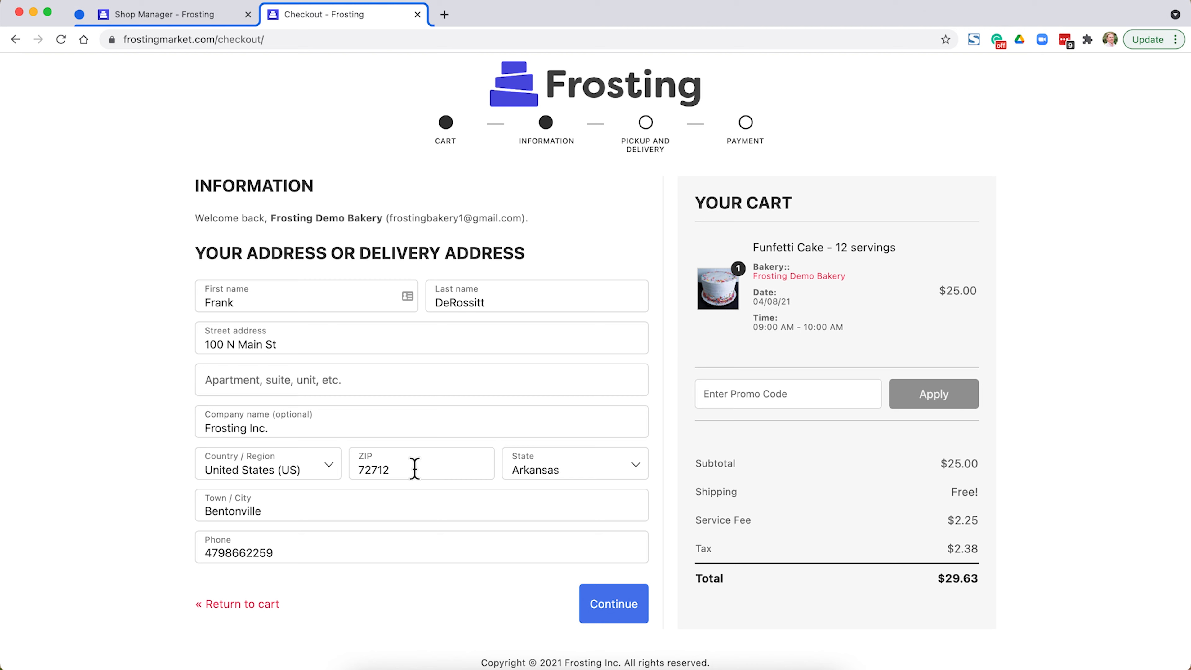
{"action": "triple_click", "coordinate": [380, 345]}
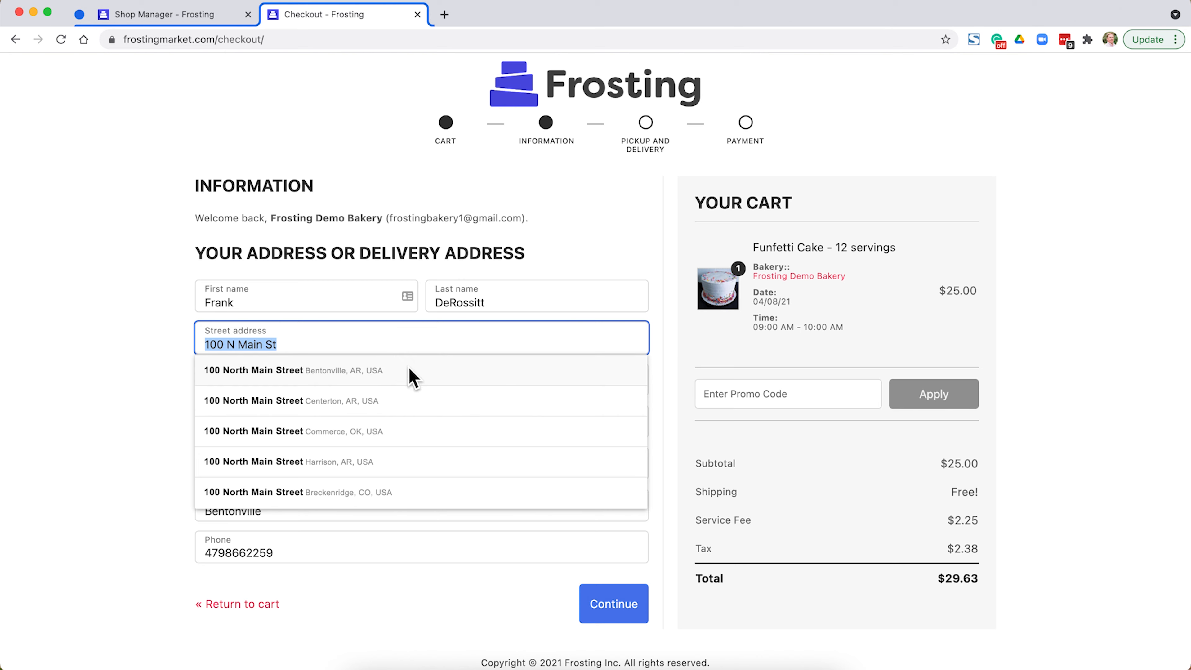
{"action": "left_click", "coordinate": [412, 377]}
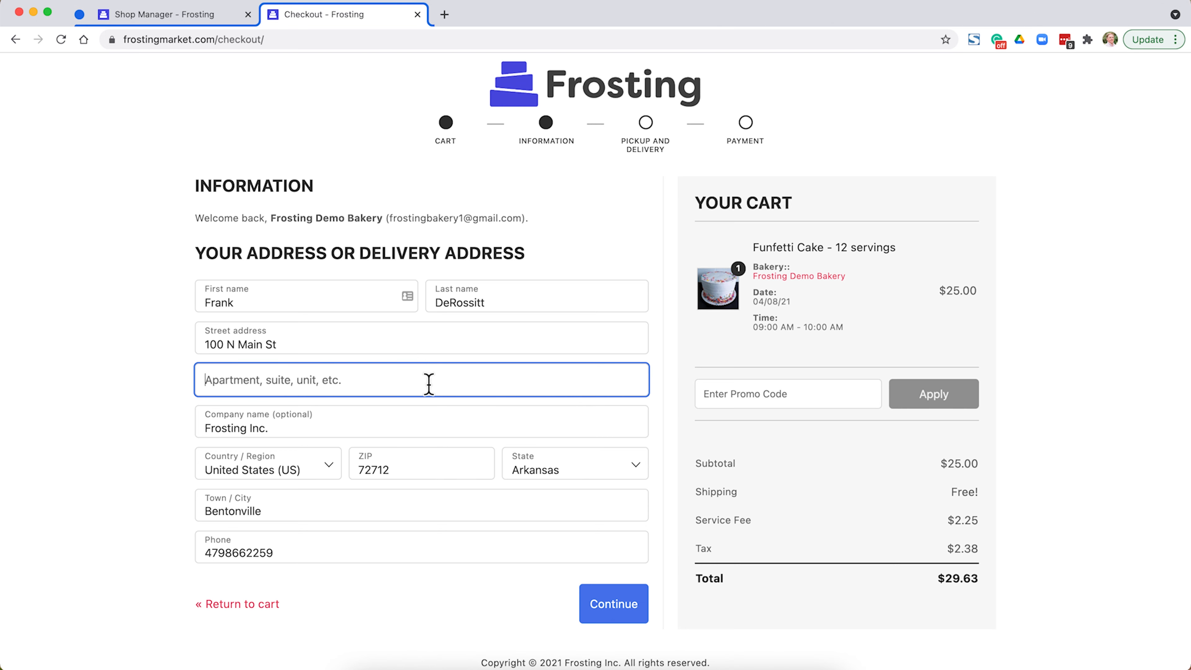
{"action": "left_click", "coordinate": [595, 602]}
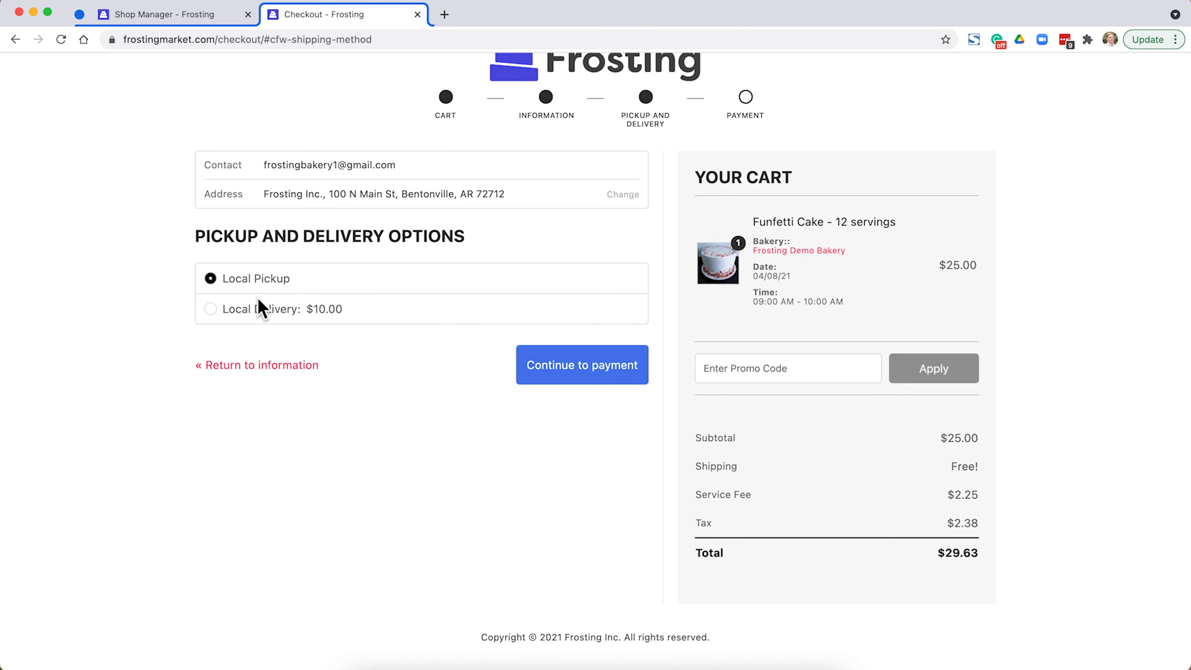
{"action": "left_click", "coordinate": [278, 323]}
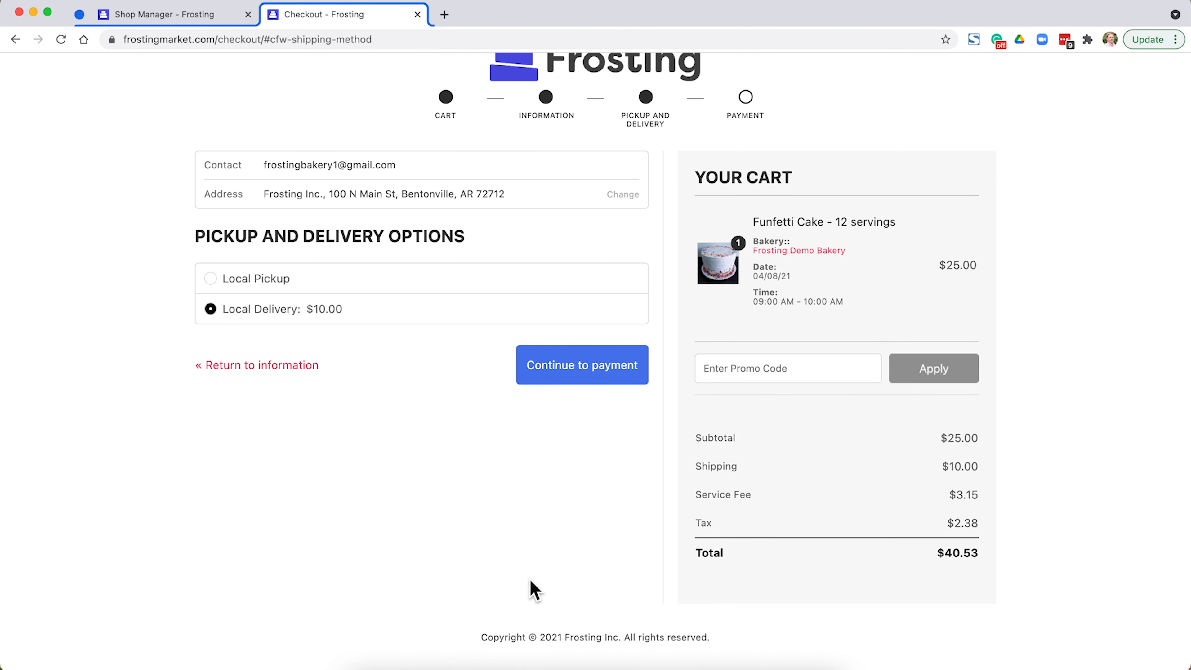
Return to the checkout information, replace the street address with a suggested Tennessee address and continue to the delivery options.
{"action": "left_click", "coordinate": [257, 365]}
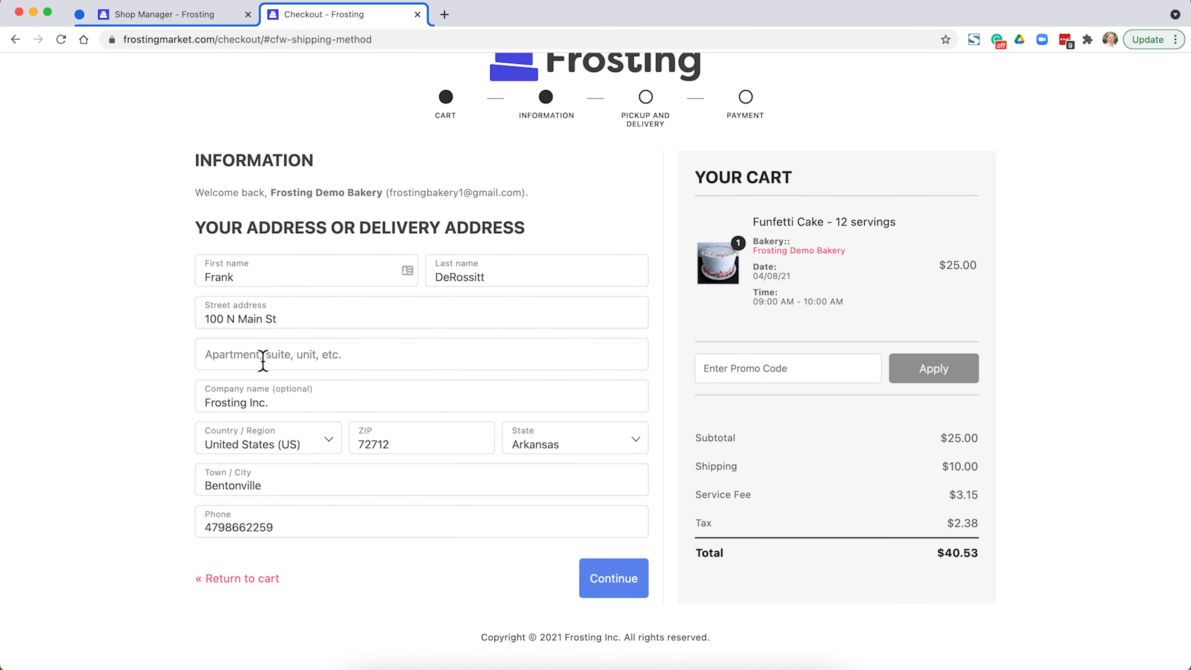
{"action": "left_click", "coordinate": [289, 321]}
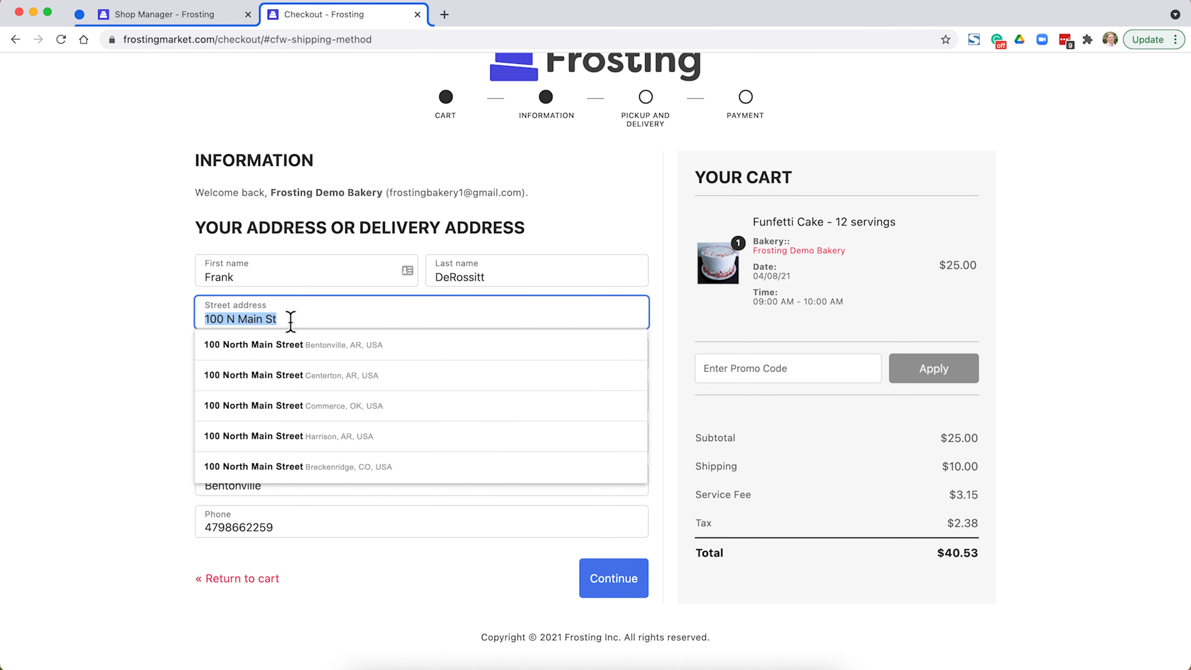
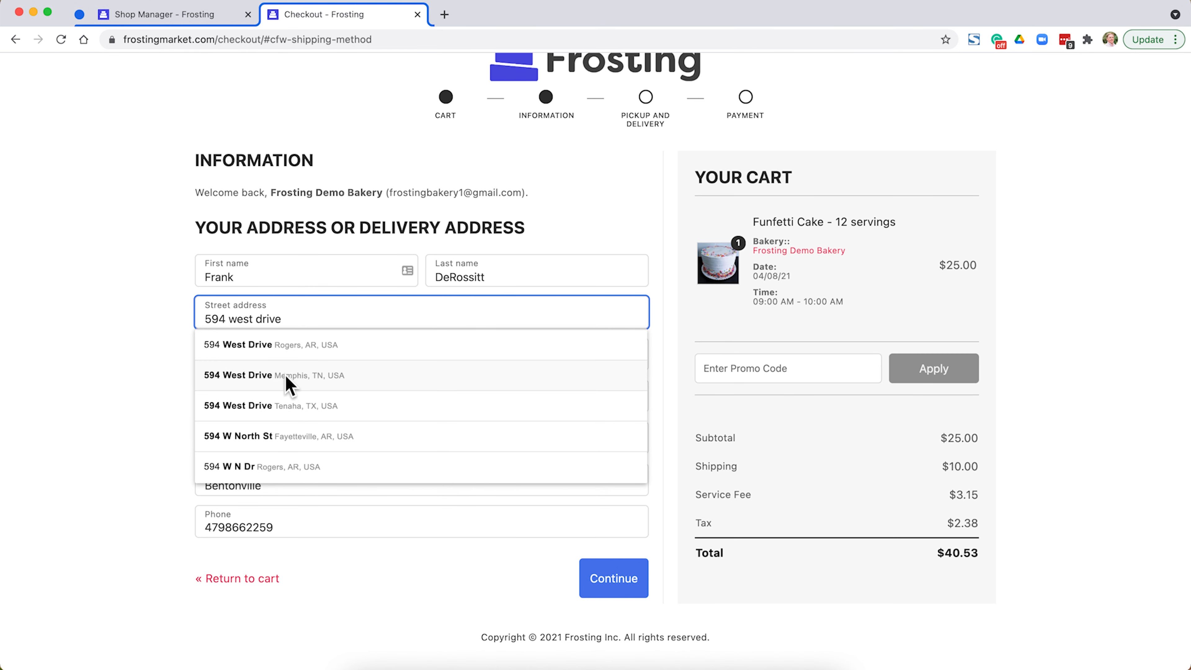
{"action": "left_click", "coordinate": [279, 380]}
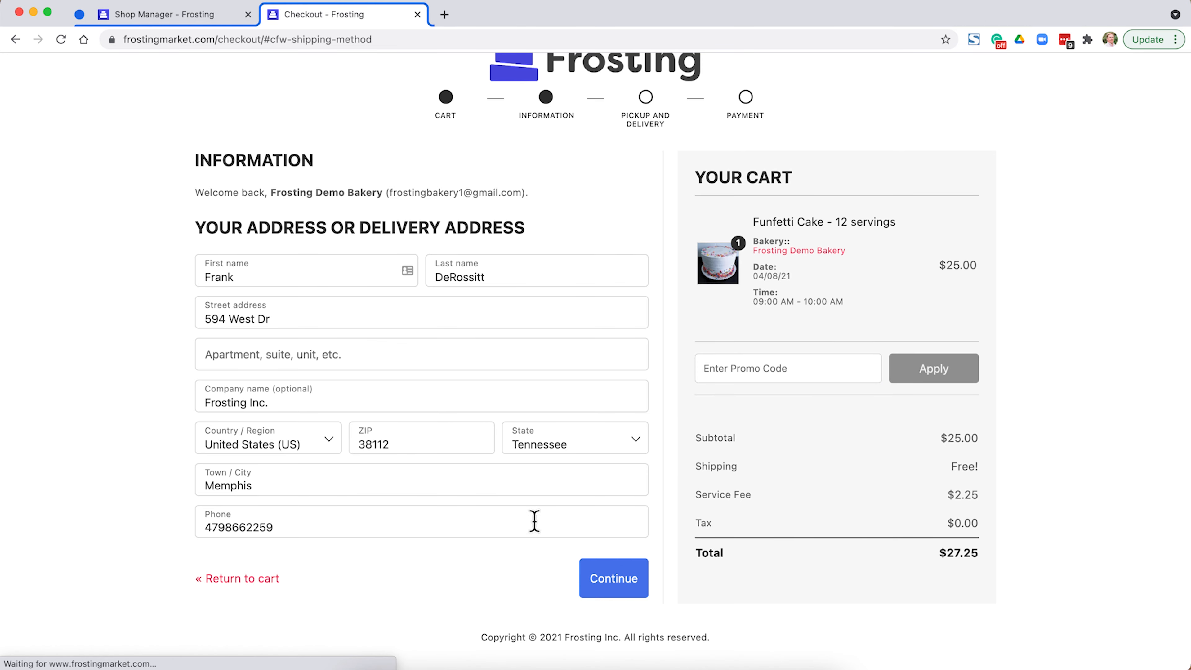
{"action": "left_click", "coordinate": [597, 587]}
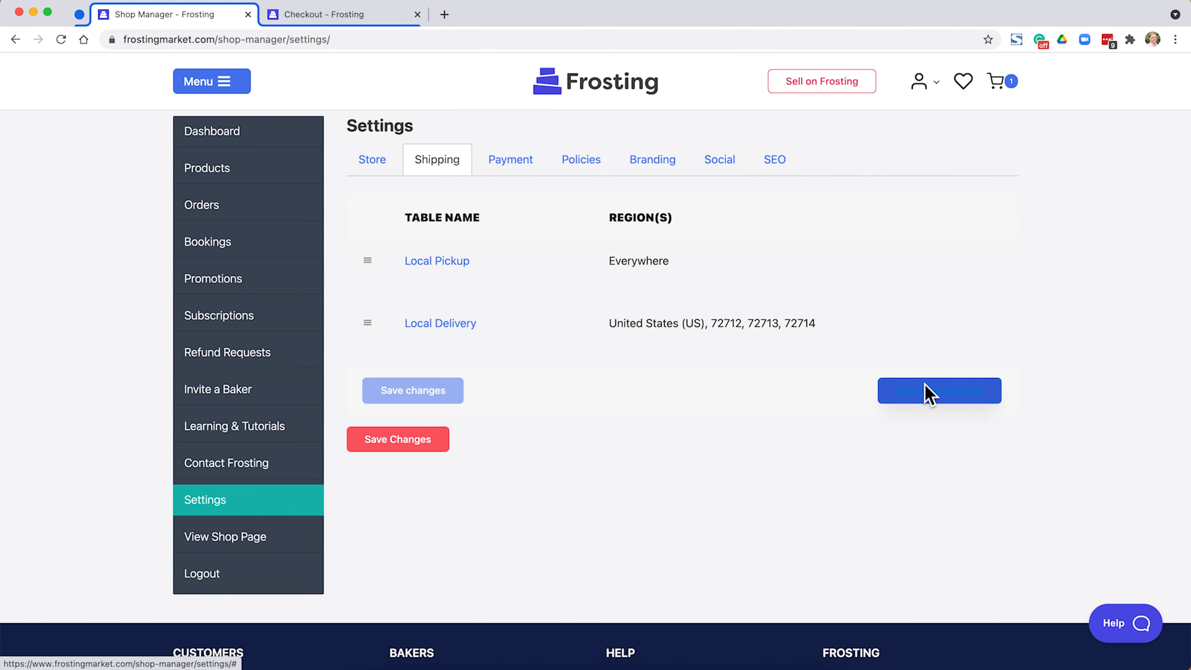
Add another shipping table named Extended Delivery in the shop's shipping settings and set its region to United States (US).
{"action": "left_click", "coordinate": [925, 391]}
{"action": "left_click", "coordinate": [581, 194]}
{"action": "type", "text": "E"}
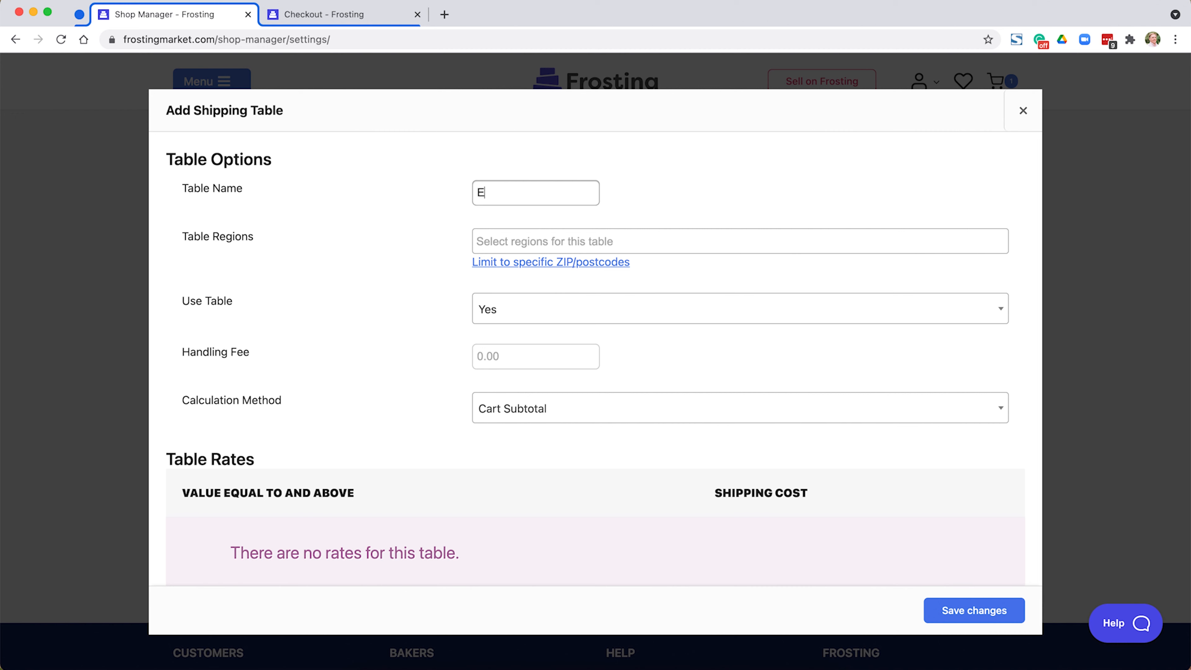
{"action": "type", "text": "xtended Delivery"}
{"action": "left_click", "coordinate": [543, 238]}
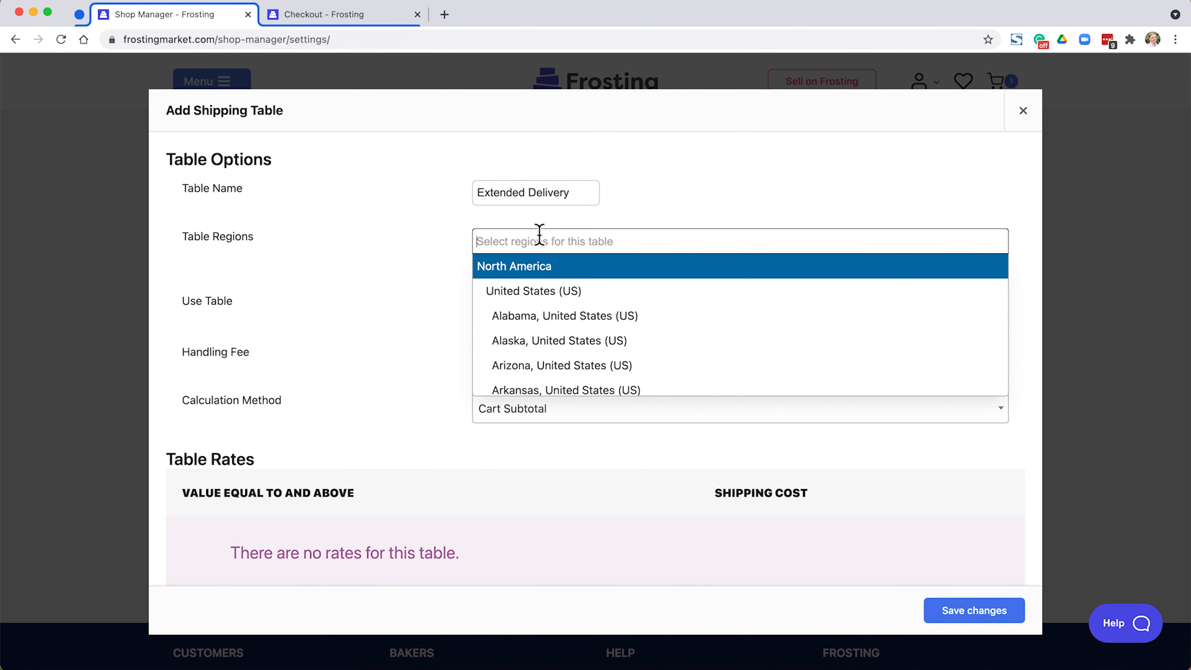
{"action": "left_click", "coordinate": [546, 293]}
Limit the Extended Delivery table to the copied postcode list, including 72745, 72762, 72764, 72701, 72703 and 72704.
{"action": "left_click", "coordinate": [539, 264]}
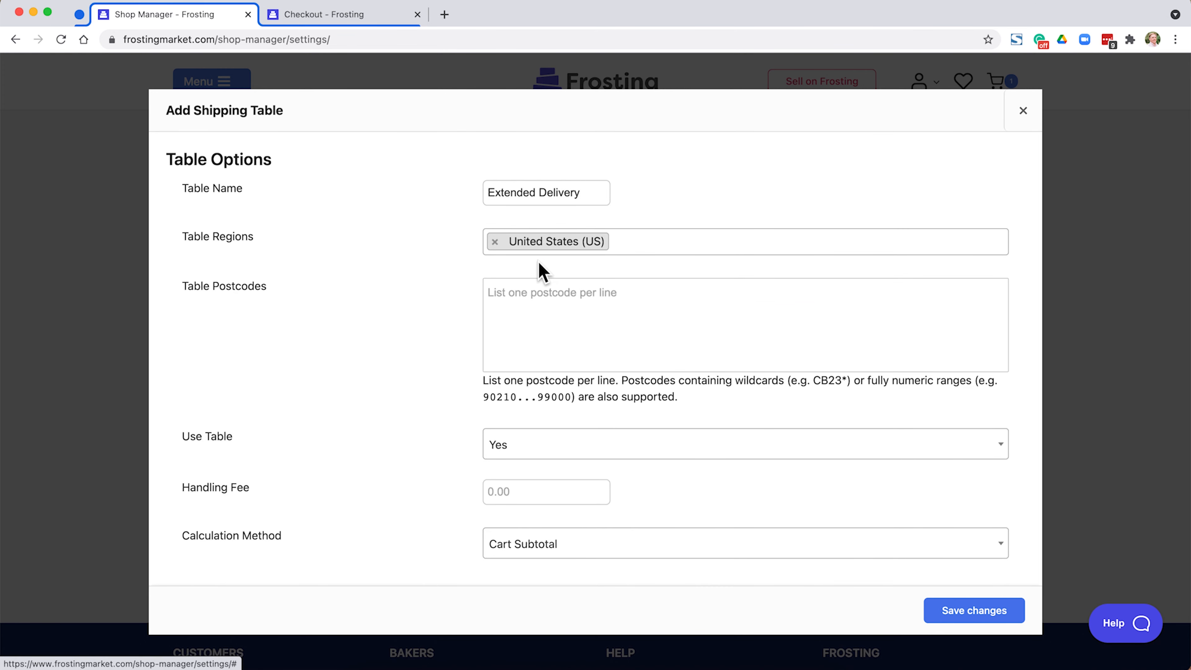
{"action": "left_click", "coordinate": [538, 309]}
{"action": "key", "text": "super+v"}
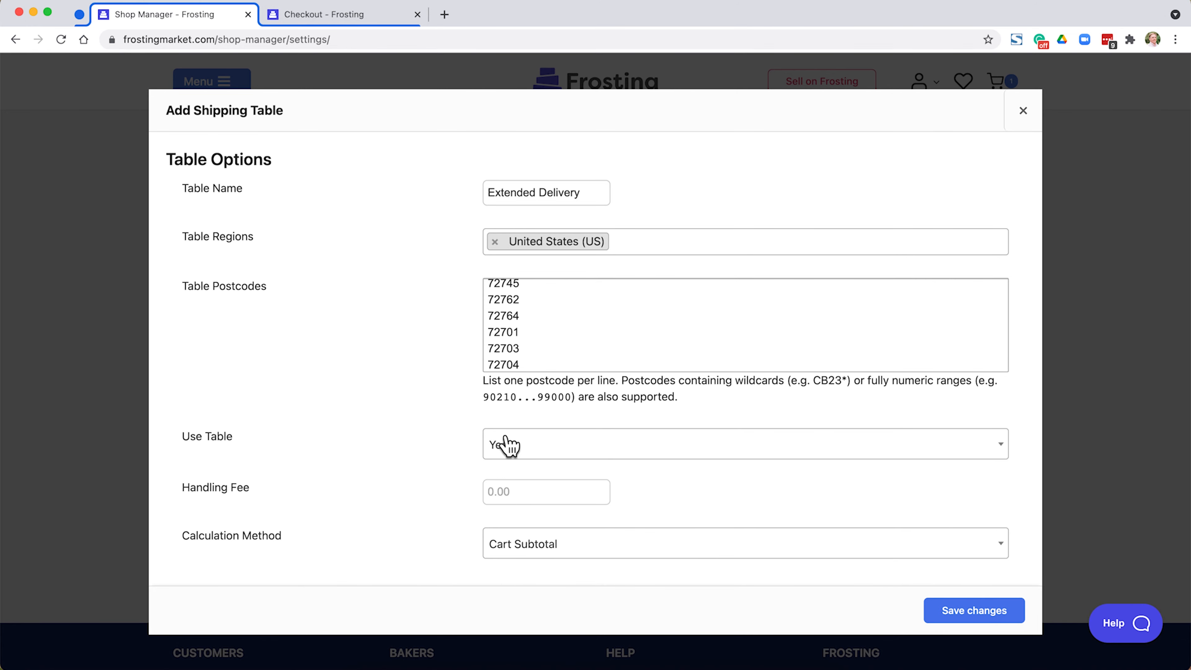
Add a rate to the Extended Delivery table charging $15 shipping for subtotals of $100 and above.
{"action": "scroll", "coordinate": [506, 444], "scroll_direction": "down", "scroll_amount": 2}
{"action": "scroll", "coordinate": [509, 445], "scroll_direction": "down", "scroll_amount": 2}
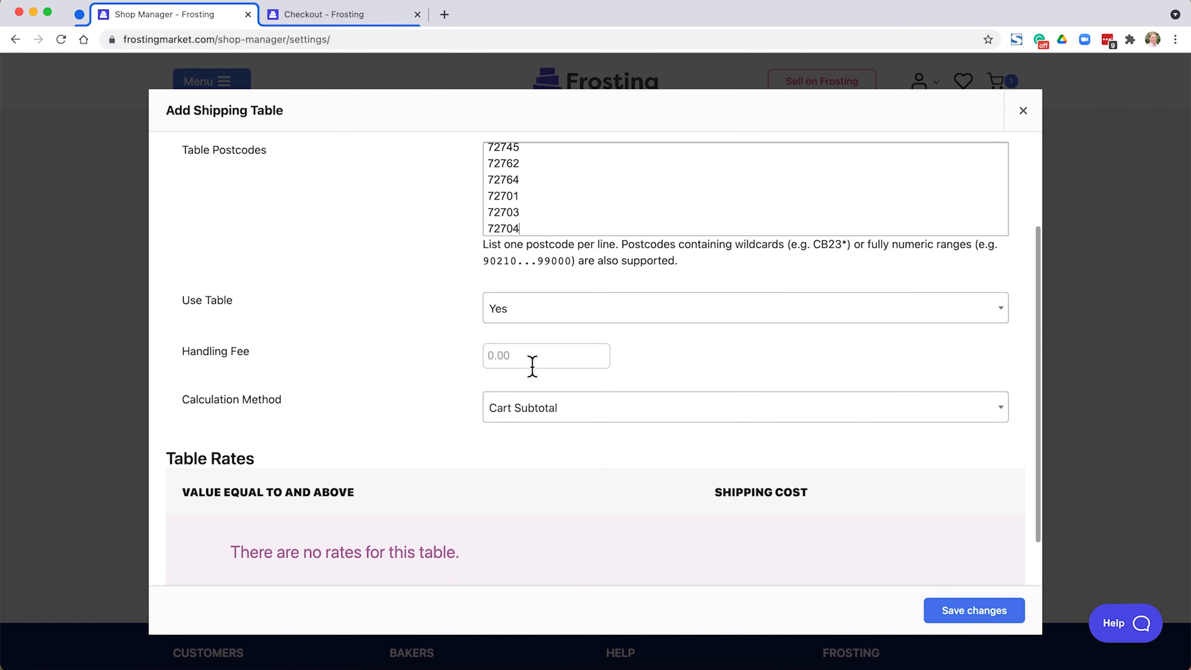
{"action": "scroll", "coordinate": [532, 366], "scroll_direction": "down", "scroll_amount": 2}
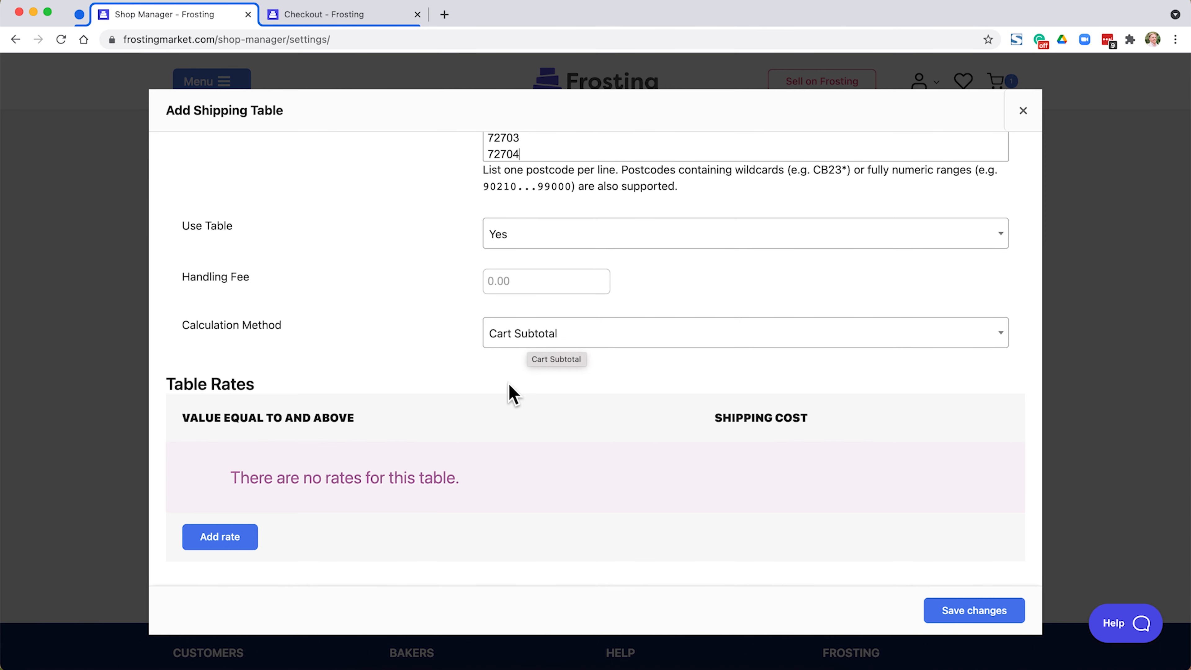
{"action": "left_click", "coordinate": [237, 546]}
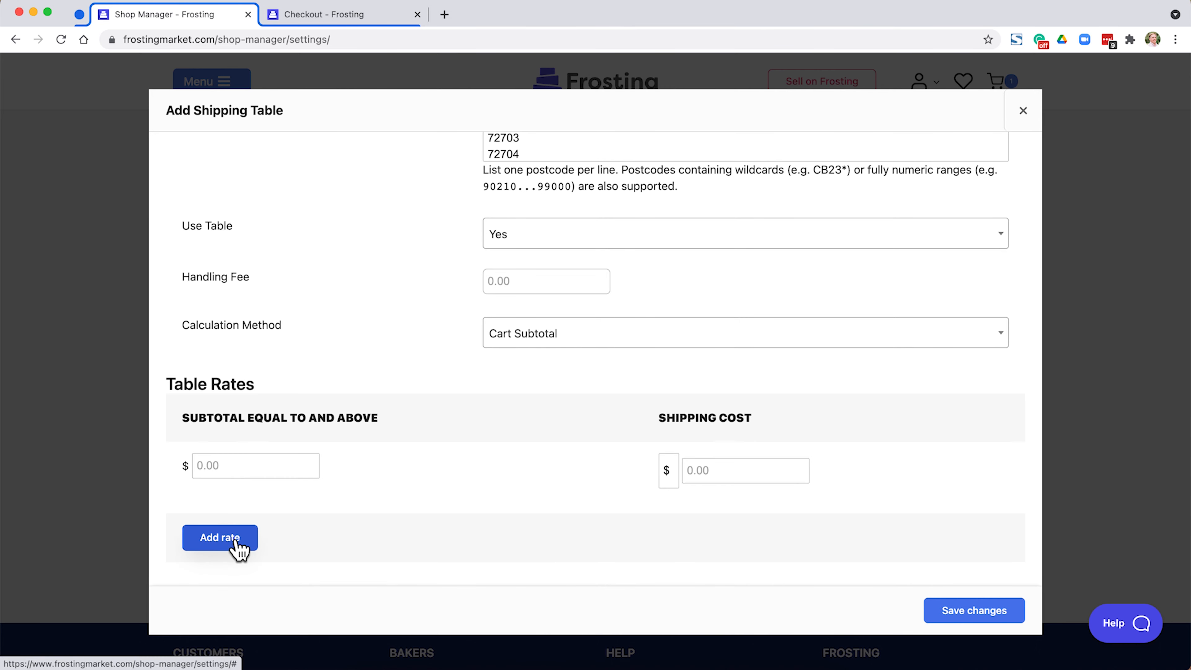
{"action": "left_click", "coordinate": [273, 466]}
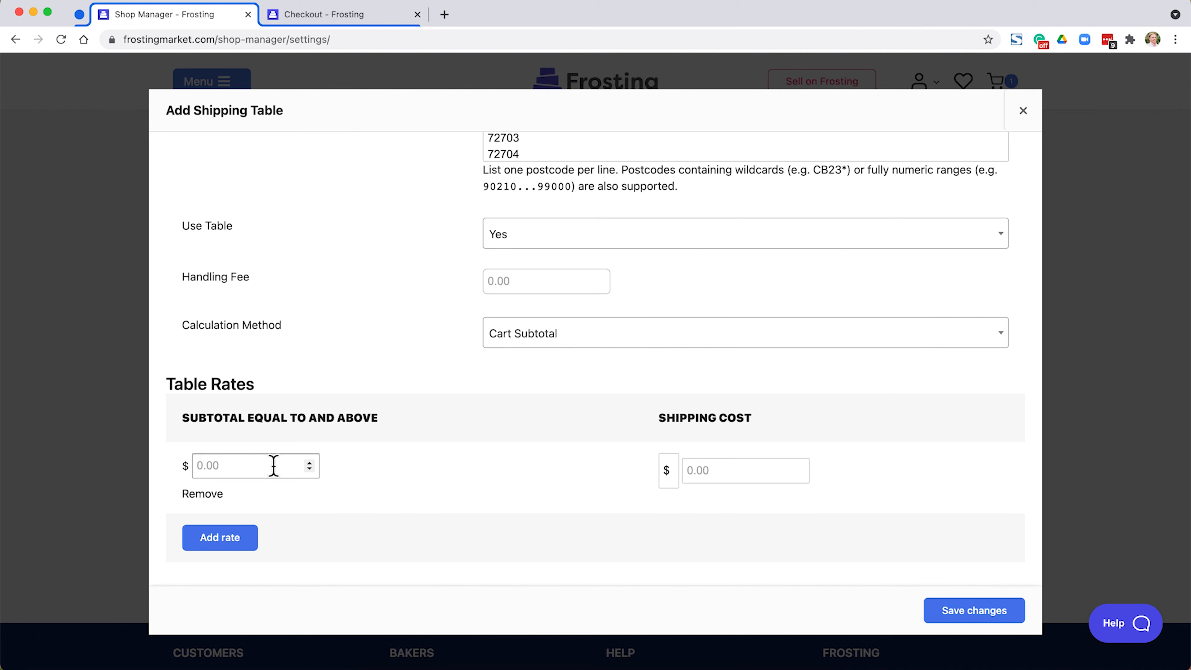
{"action": "type", "text": "100"}
{"action": "left_click", "coordinate": [729, 469]}
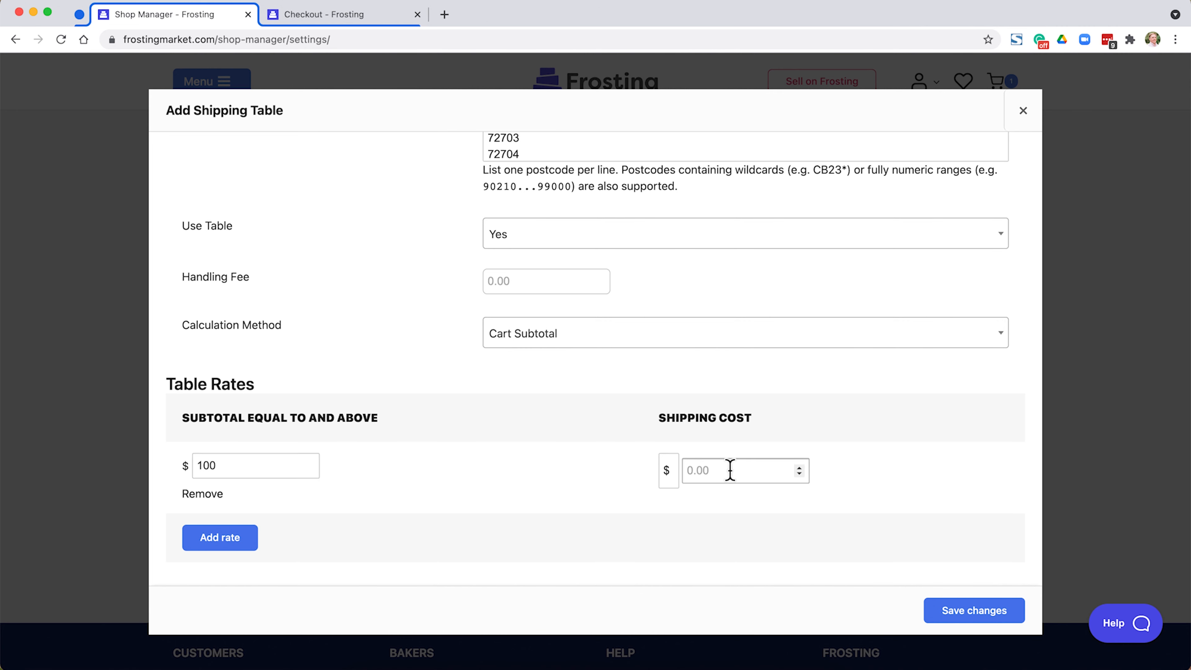
{"action": "type", "text": "15"}
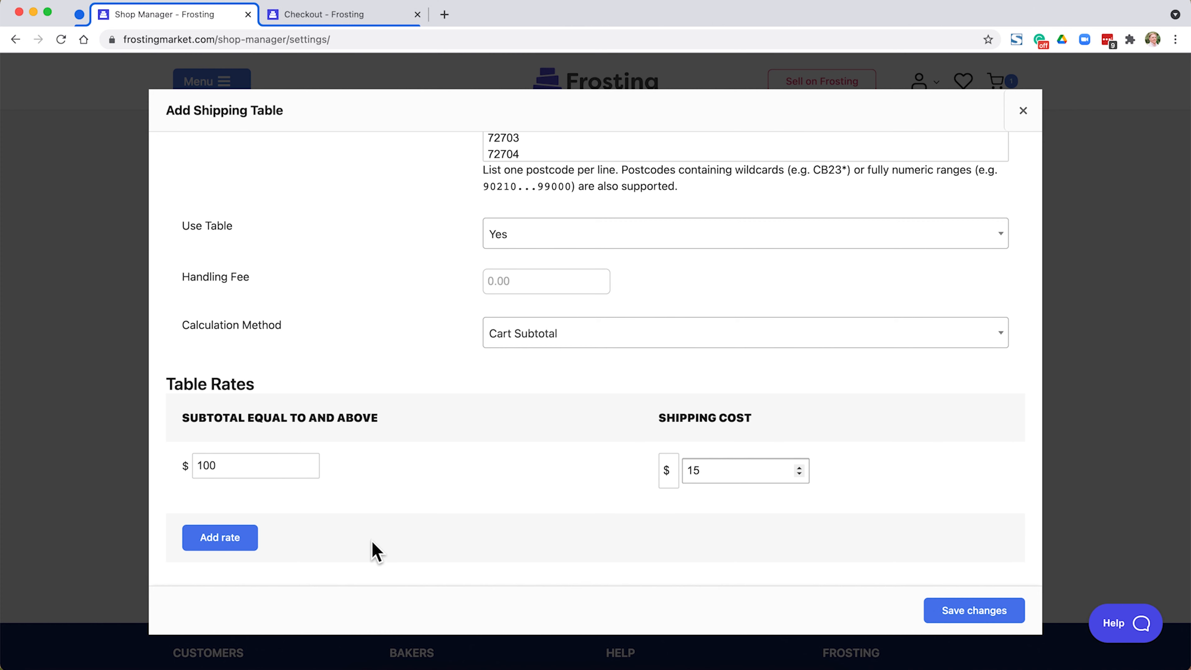
Add a second rate to the table charging $10 shipping for subtotals of $150 and above.
{"action": "left_click", "coordinate": [219, 538]}
{"action": "left_click", "coordinate": [218, 537]}
{"action": "type", "text": "150"}
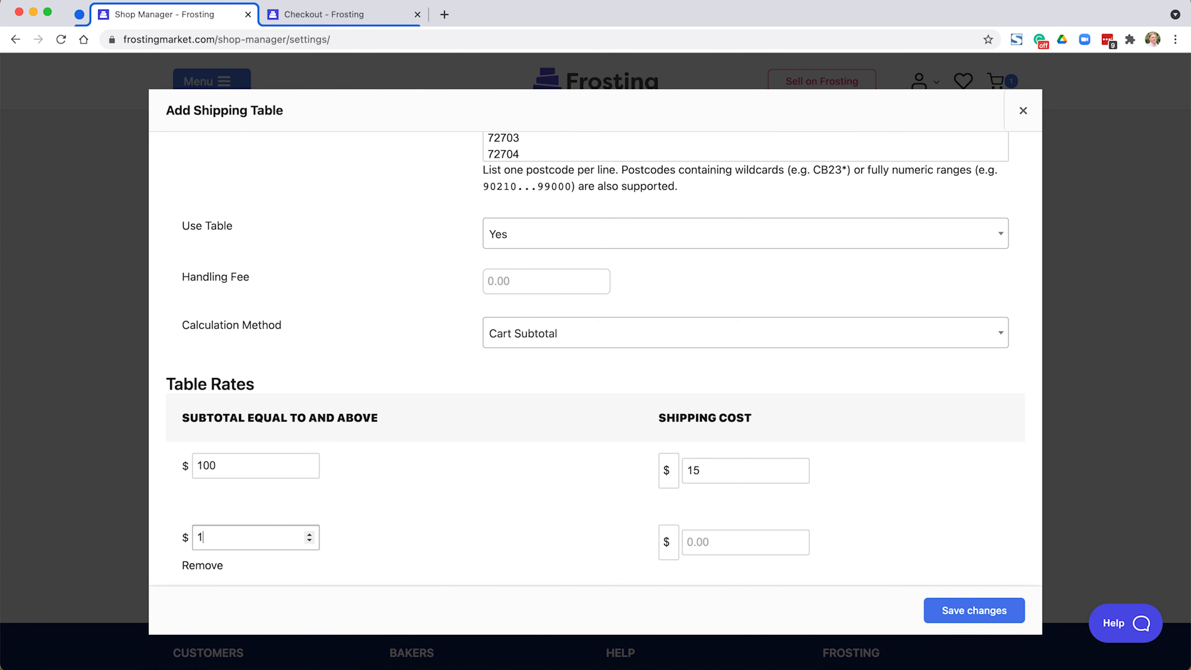
{"action": "key", "text": "Tab"}
{"action": "key", "text": "Tab"}
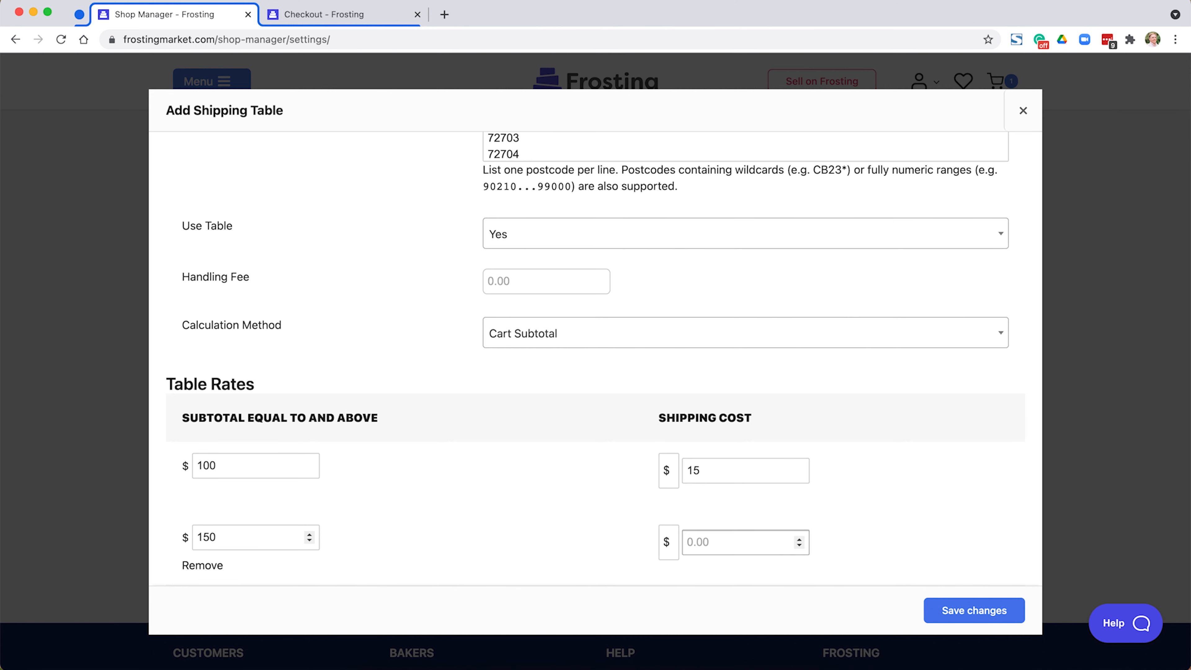
{"action": "type", "text": "10"}
Add a third rate to the table with a shipping cost of $0 for subtotals of $200 and above.
{"action": "scroll", "coordinate": [230, 522], "scroll_direction": "down", "scroll_amount": 3}
{"action": "left_click", "coordinate": [230, 536]}
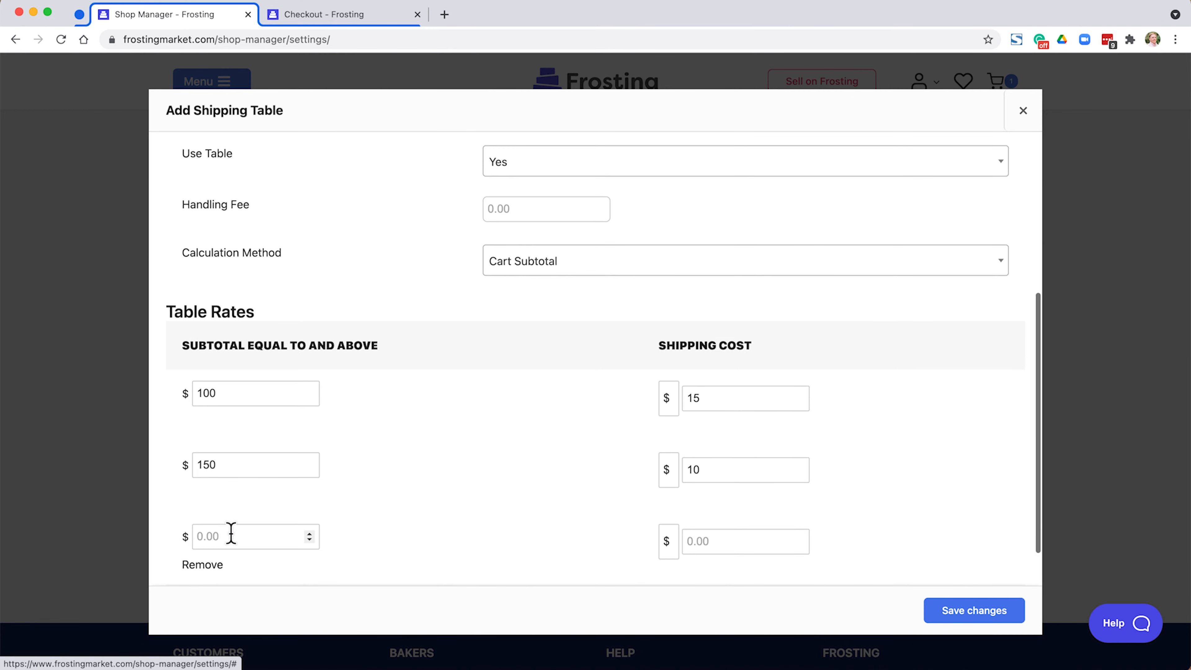
{"action": "type", "text": "200"}
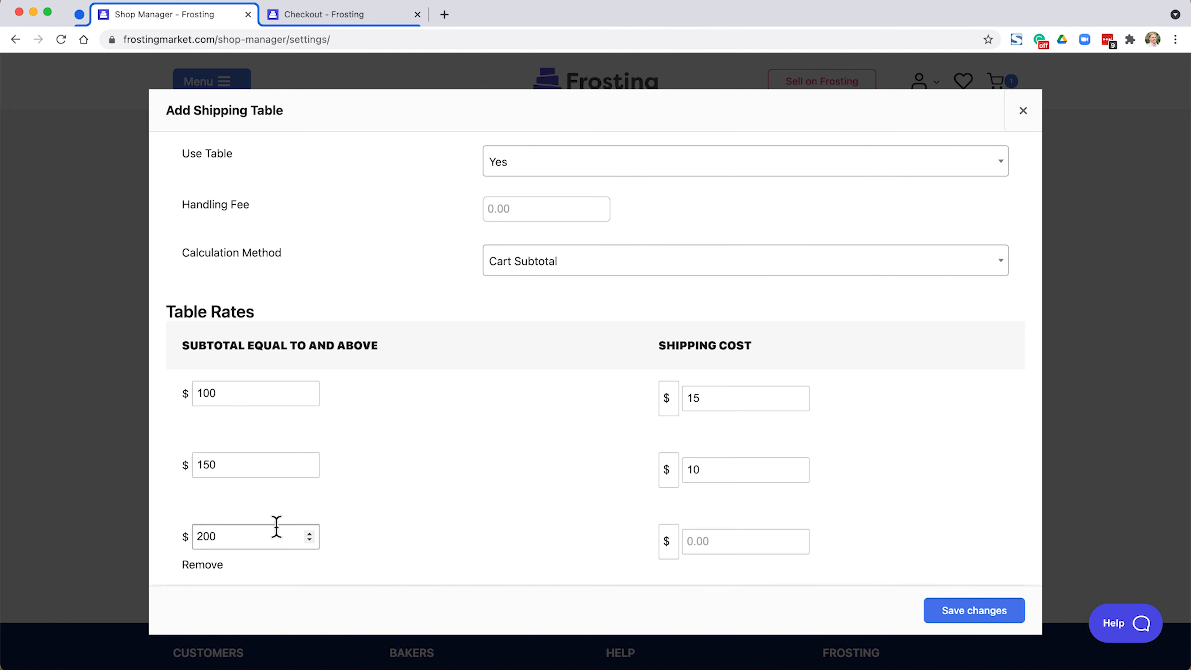
{"action": "left_click", "coordinate": [716, 544]}
{"action": "type", "text": "0"}
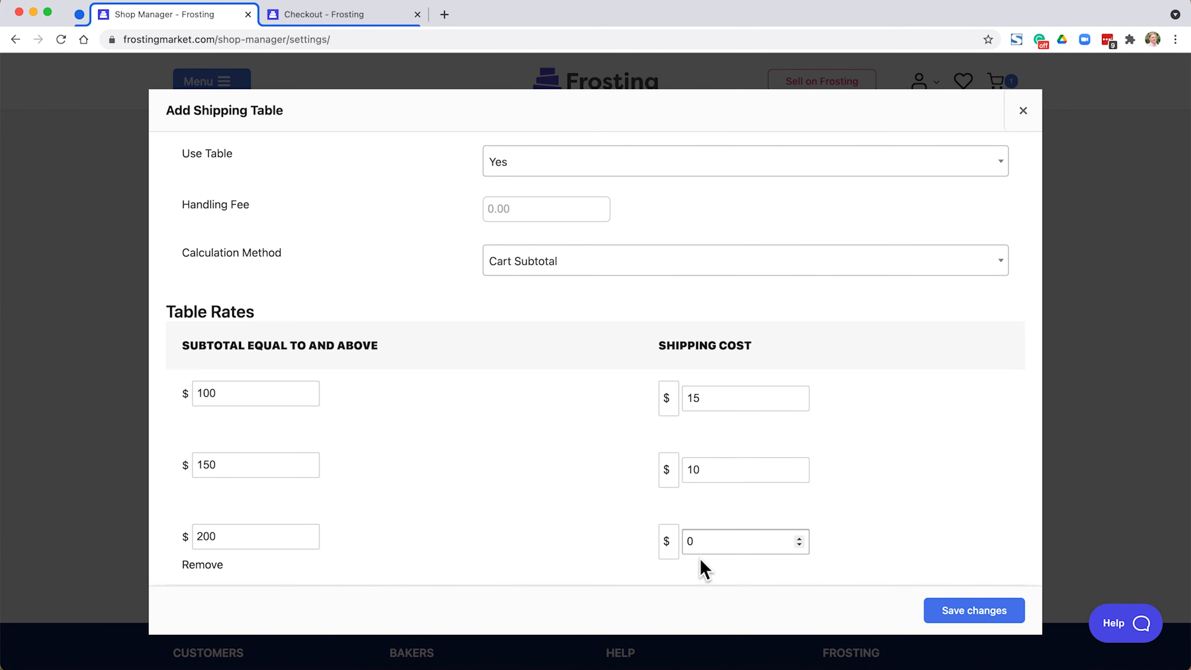
Save the Extended Delivery table and the shop's shipping settings.
{"action": "scroll", "coordinate": [703, 565], "scroll_direction": "down", "scroll_amount": 3}
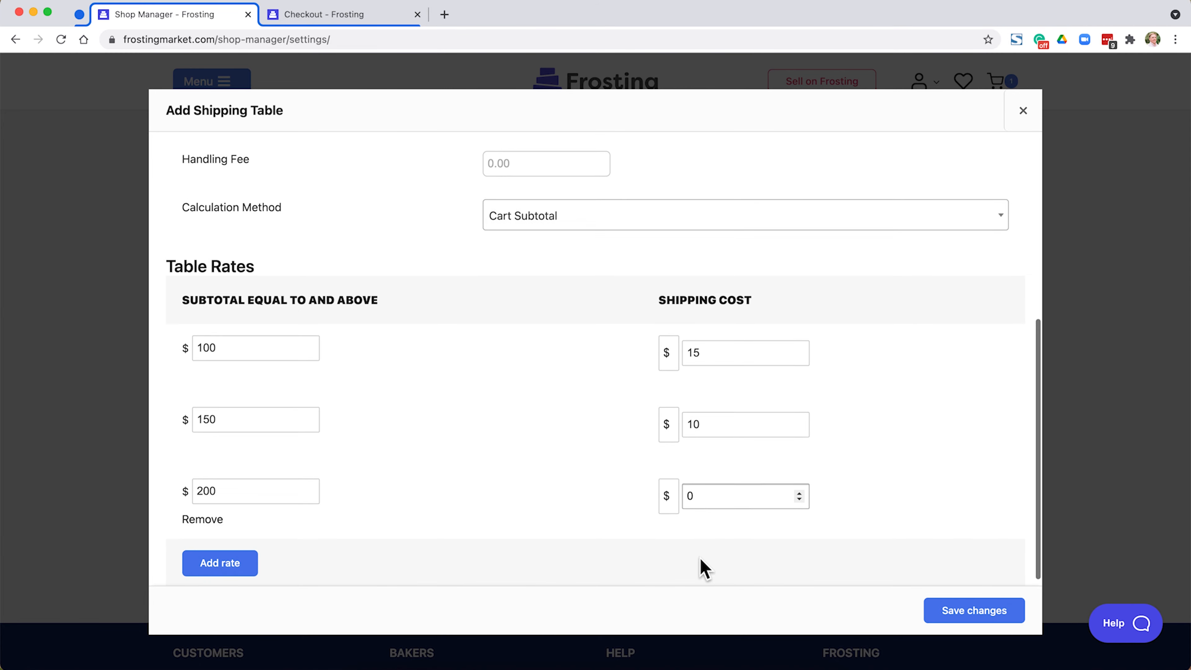
{"action": "left_click", "coordinate": [959, 609]}
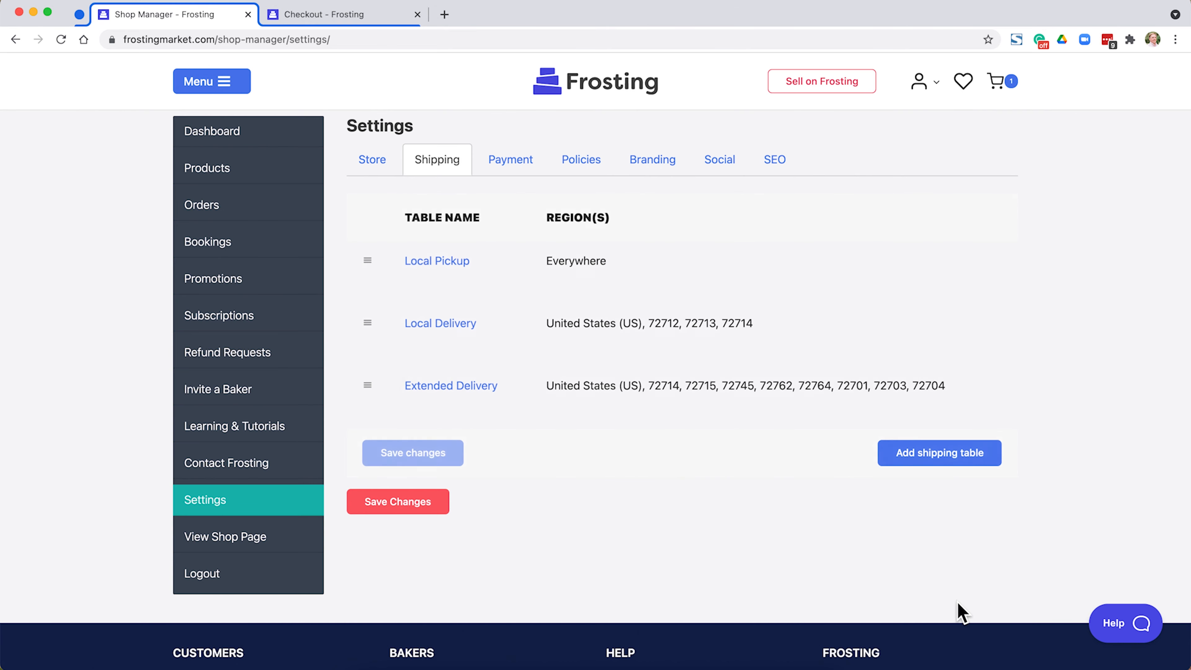
{"action": "left_click", "coordinate": [407, 508]}
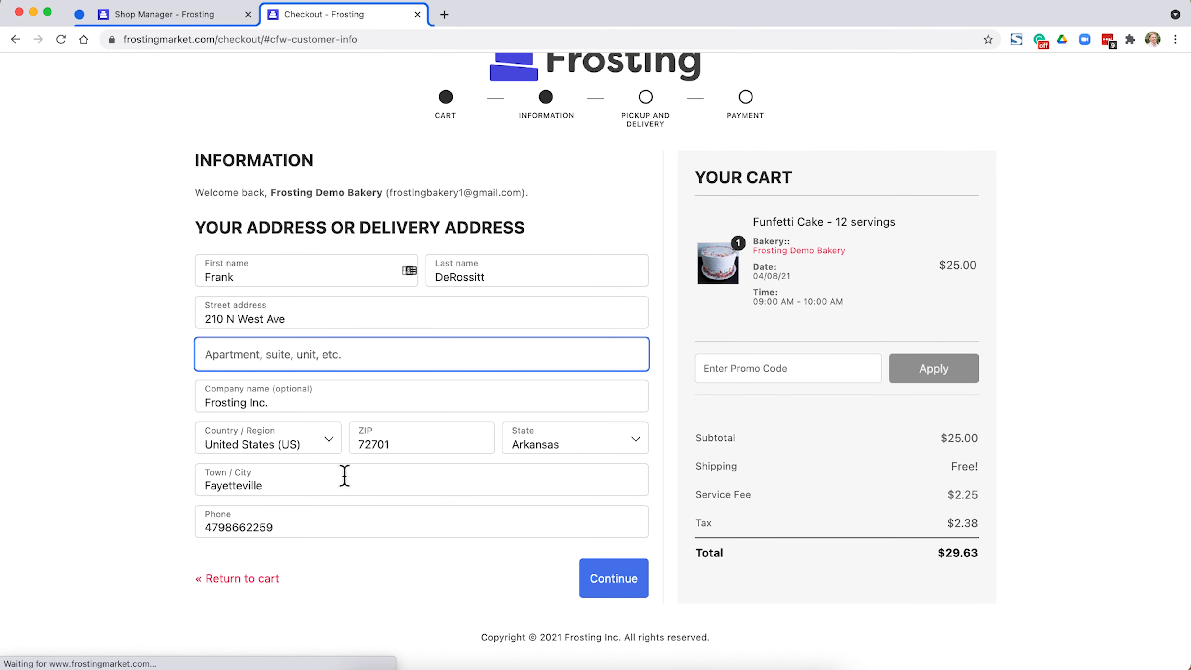
Continue checkout with the Fayetteville address to the delivery options, check the single cake's price, and continue again with five cakes in the cart.
{"action": "left_click", "coordinate": [605, 581]}
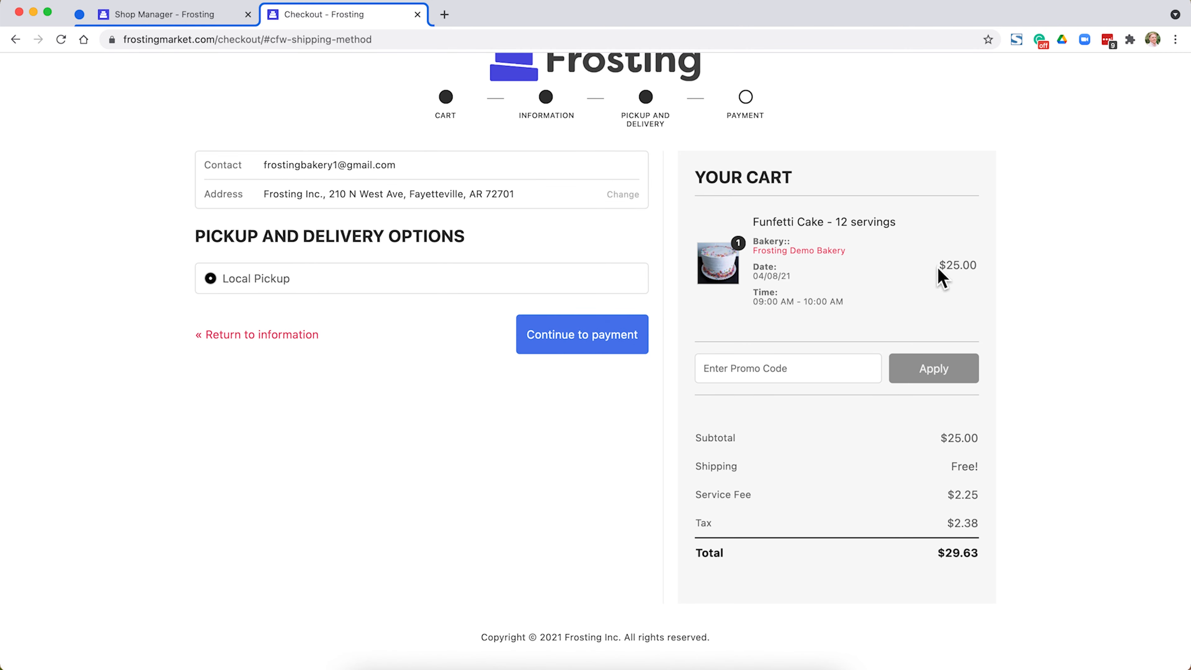
{"action": "left_click_drag", "start_coordinate": [939, 266], "coordinate": [979, 272]}
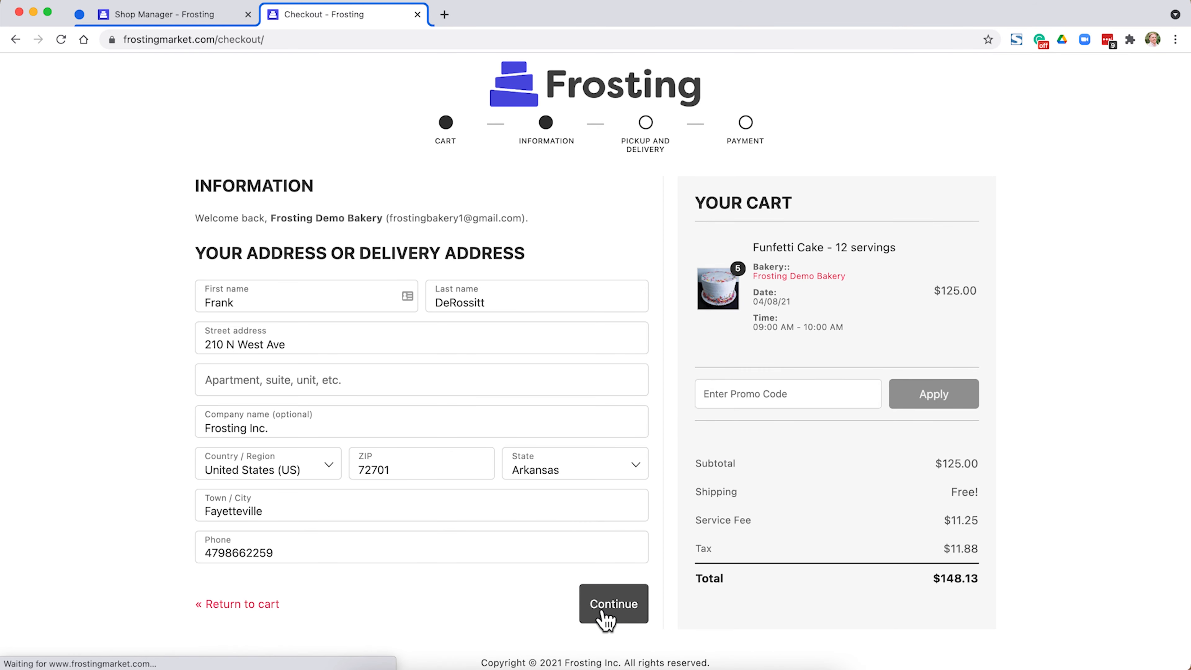
{"action": "left_click", "coordinate": [610, 605]}
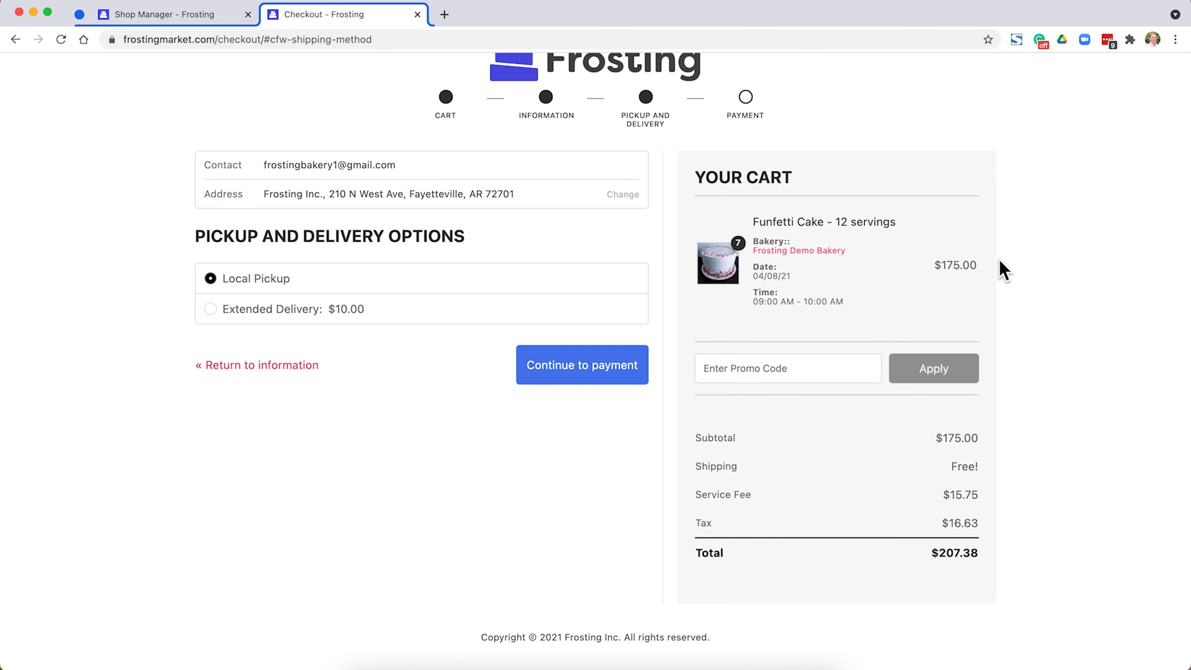
Check the item price, subtotal and order total in the cart summary for the seven-cake order.
{"action": "left_click_drag", "start_coordinate": [1000, 270], "coordinate": [933, 266]}
{"action": "left_click_drag", "start_coordinate": [724, 437], "coordinate": [958, 443]}
{"action": "left_click_drag", "start_coordinate": [928, 546], "coordinate": [983, 556]}
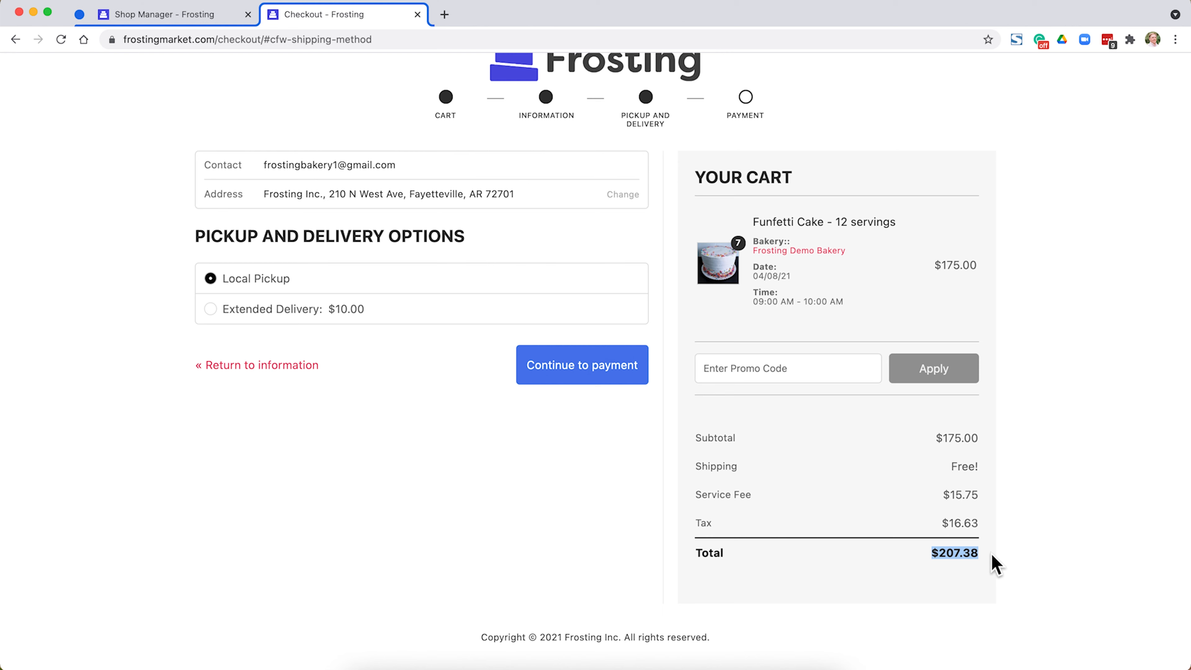
{"action": "left_click", "coordinate": [991, 434]}
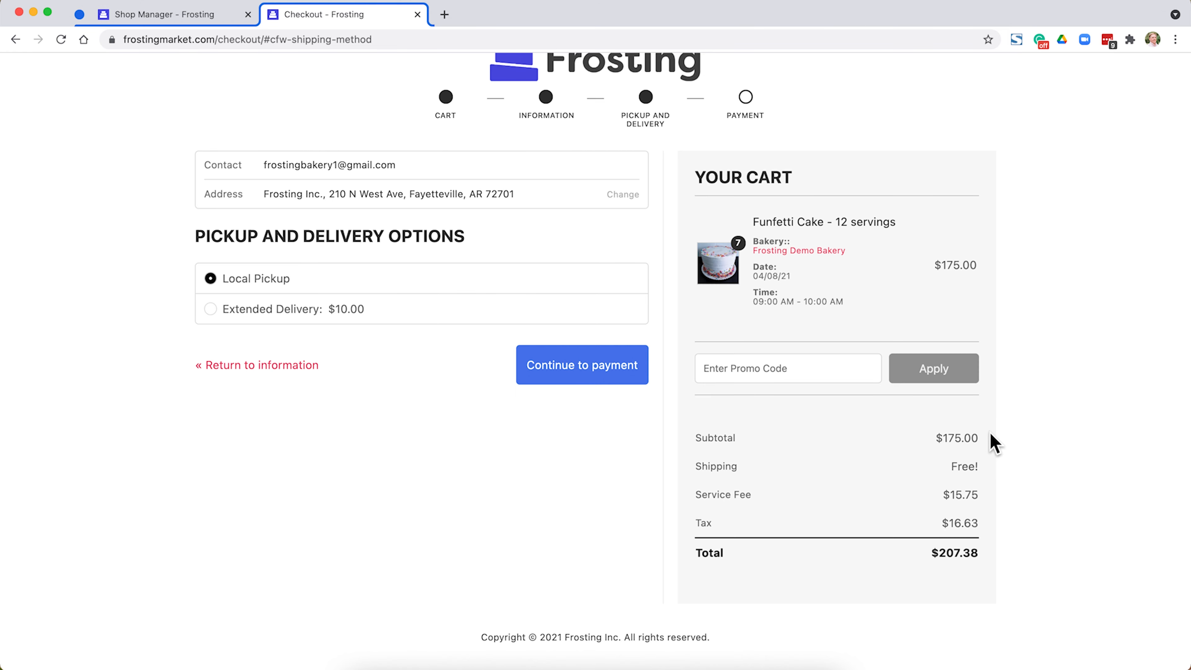
Choose Extended Delivery as the delivery option and check the shipping charge for the nine-cake order.
{"action": "left_click", "coordinate": [243, 317]}
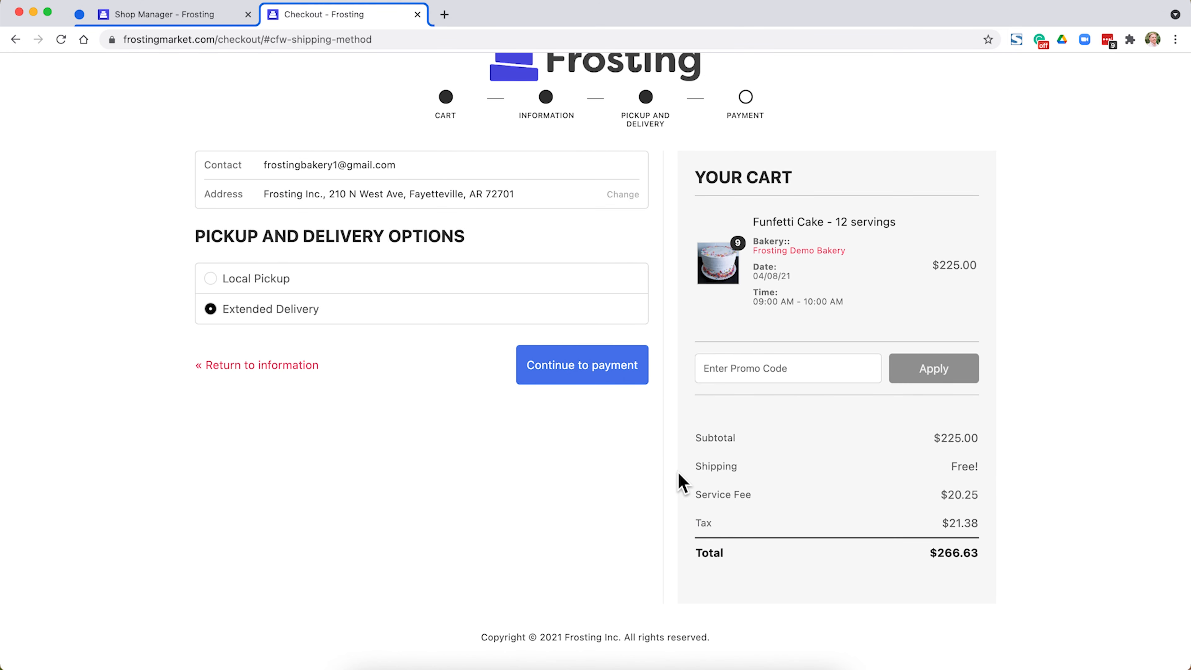
{"action": "left_click_drag", "start_coordinate": [692, 466], "coordinate": [954, 478]}
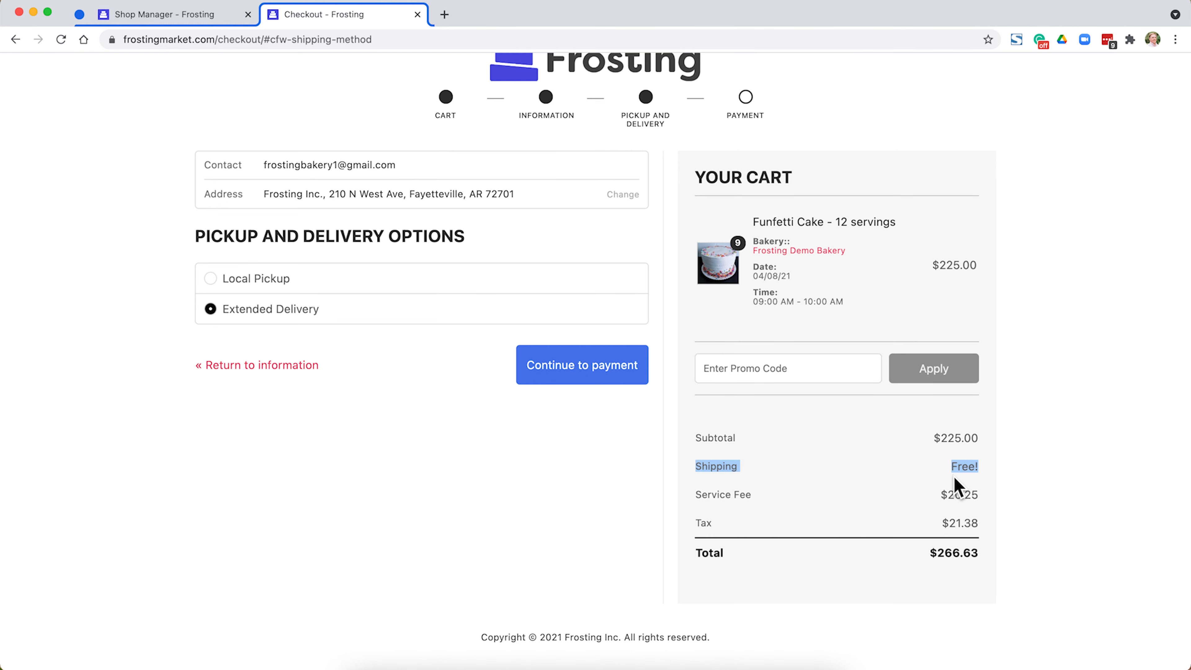
{"action": "left_click", "coordinate": [954, 478]}
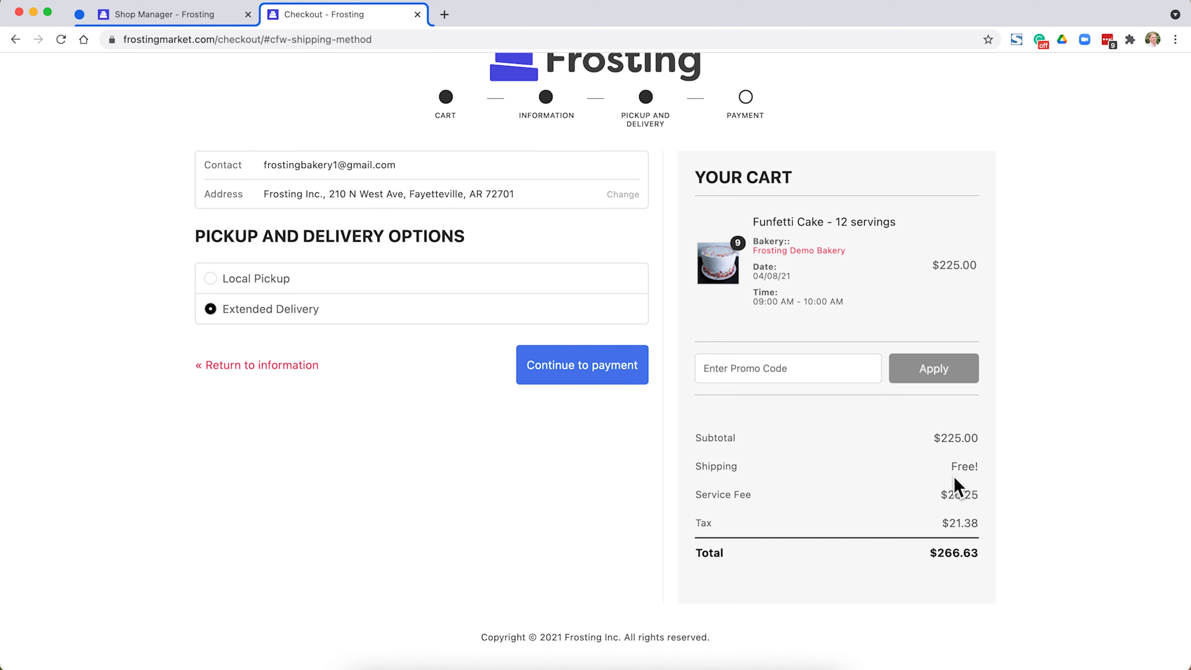